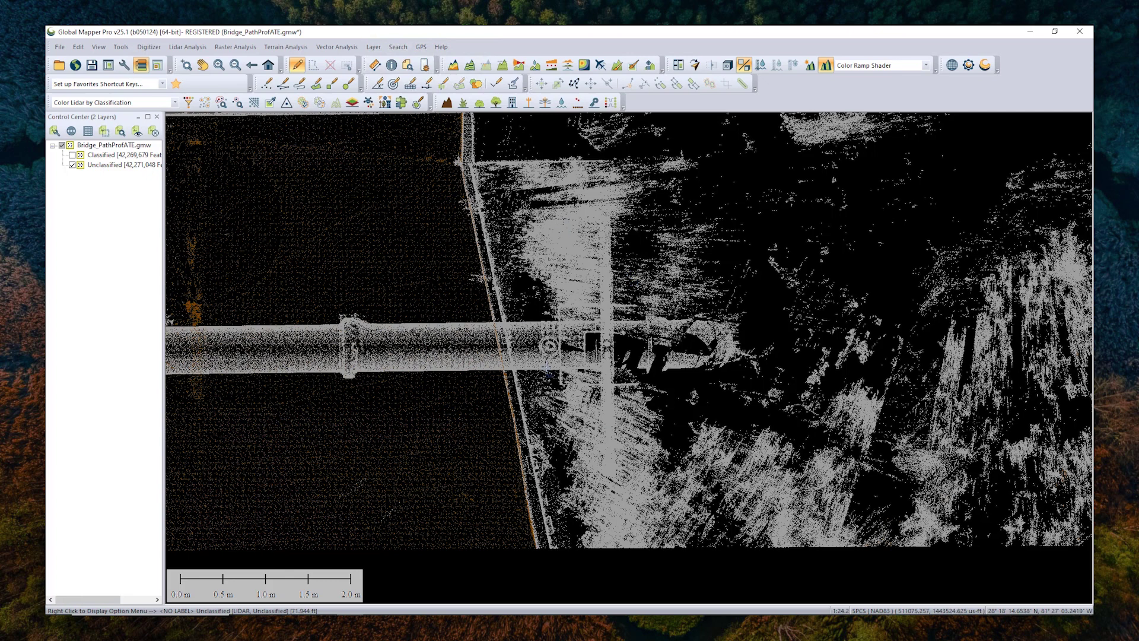
Step: Open the bridge point cloud in the 3D Viewer, then orbit and zoom onto the deck, wheel and railing
left_click(728, 66)
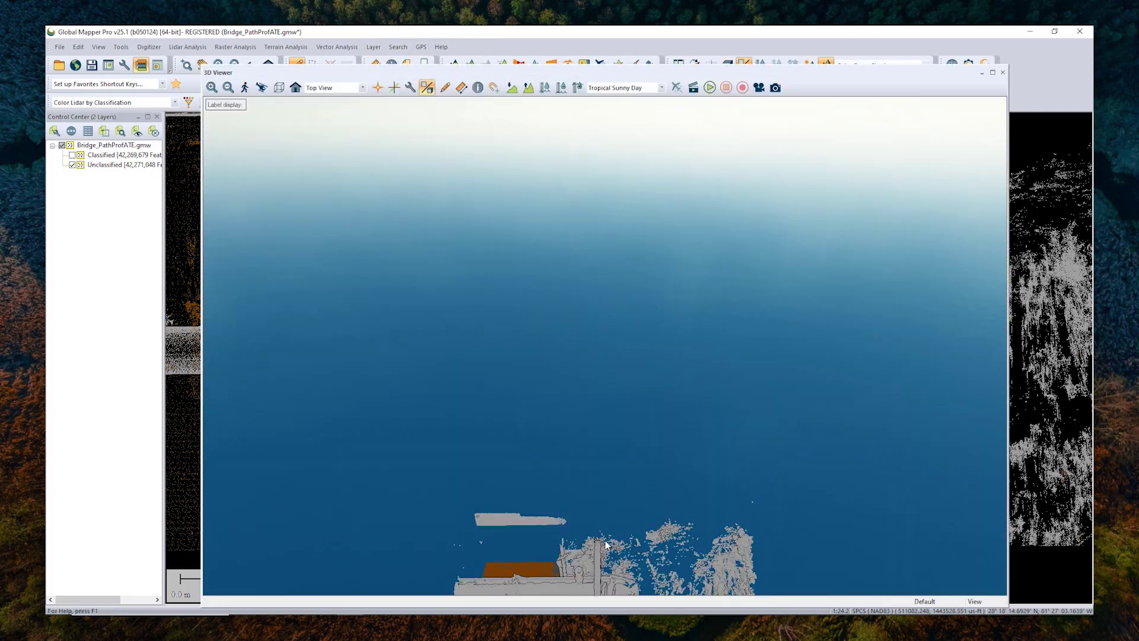
left_click_drag(606, 545, 592, 247)
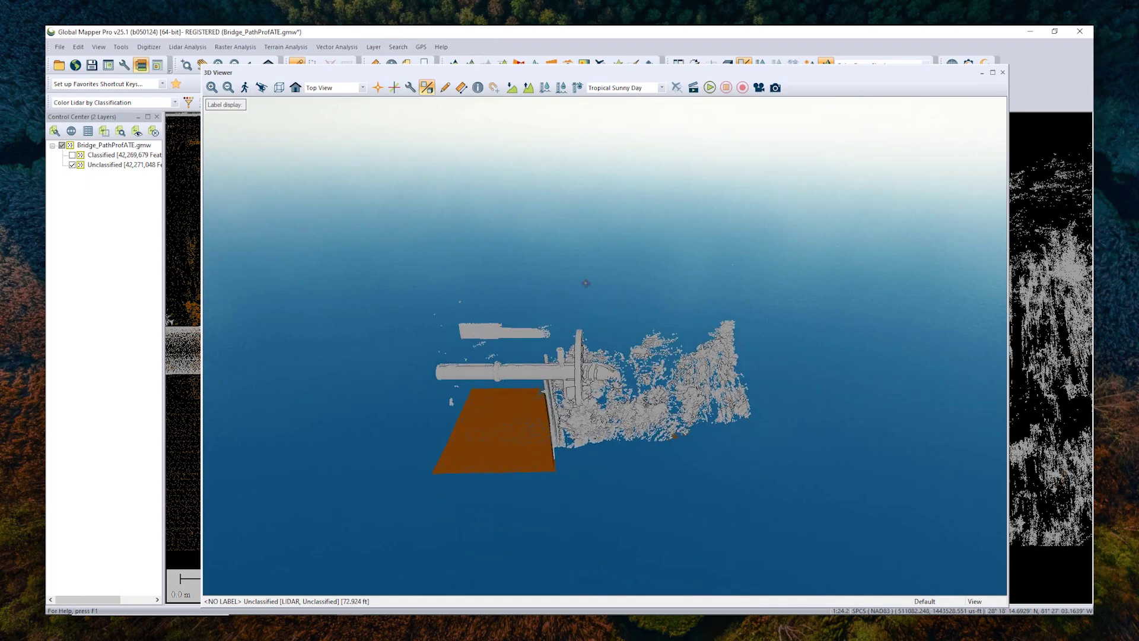
left_click_drag(586, 283, 740, 442)
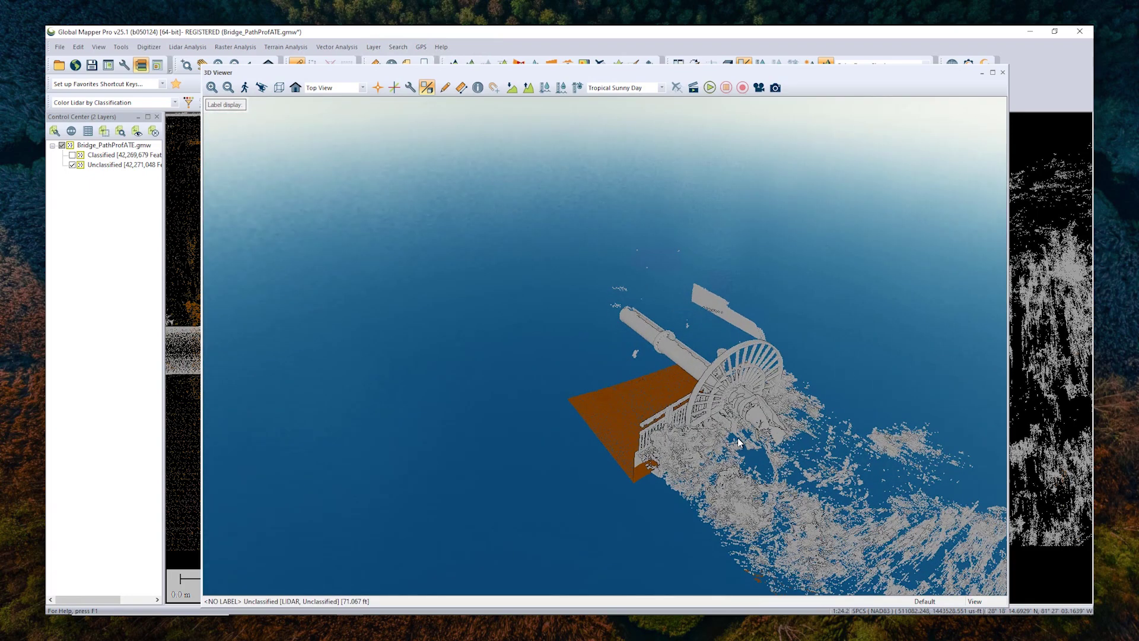
scroll(740, 442, "up", 5)
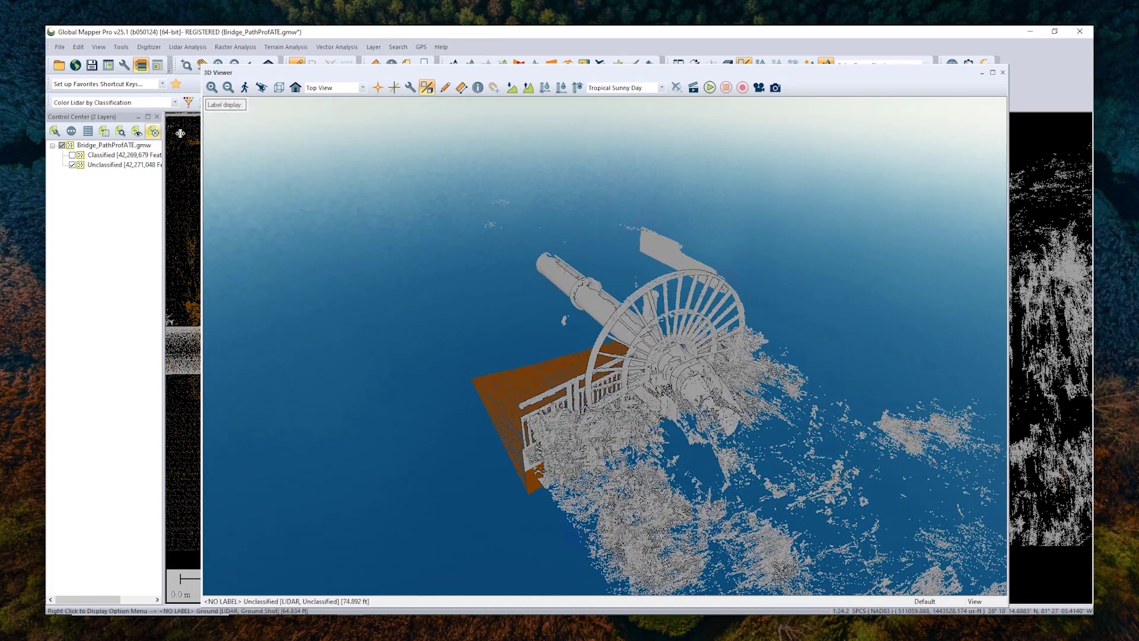
scroll(769, 429, "up", 4)
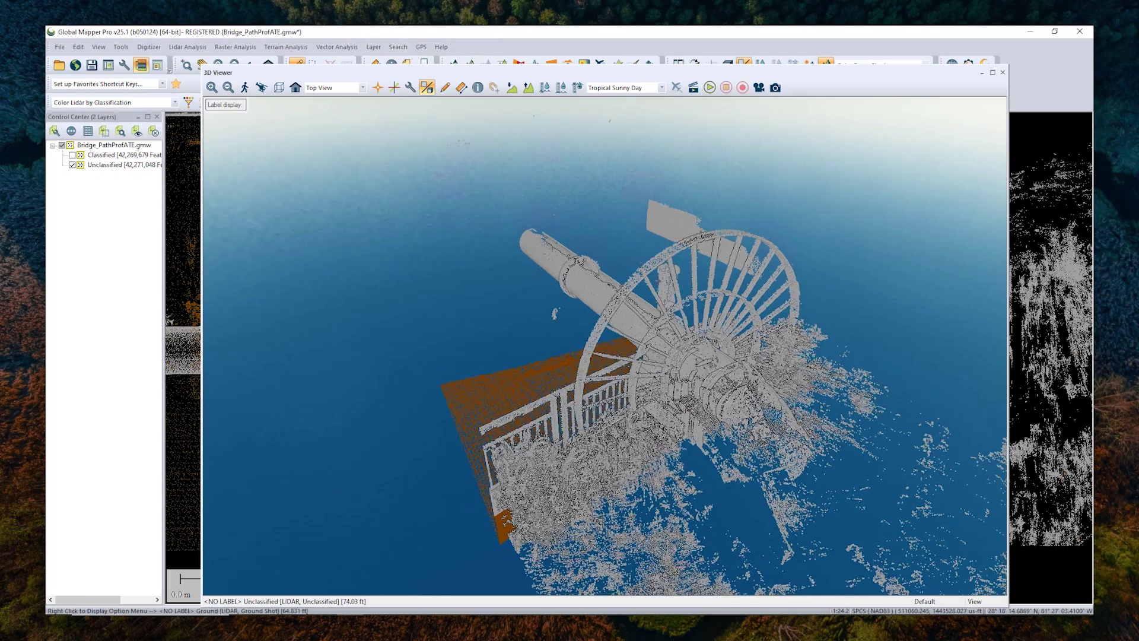
left_click_drag(770, 429, 723, 382)
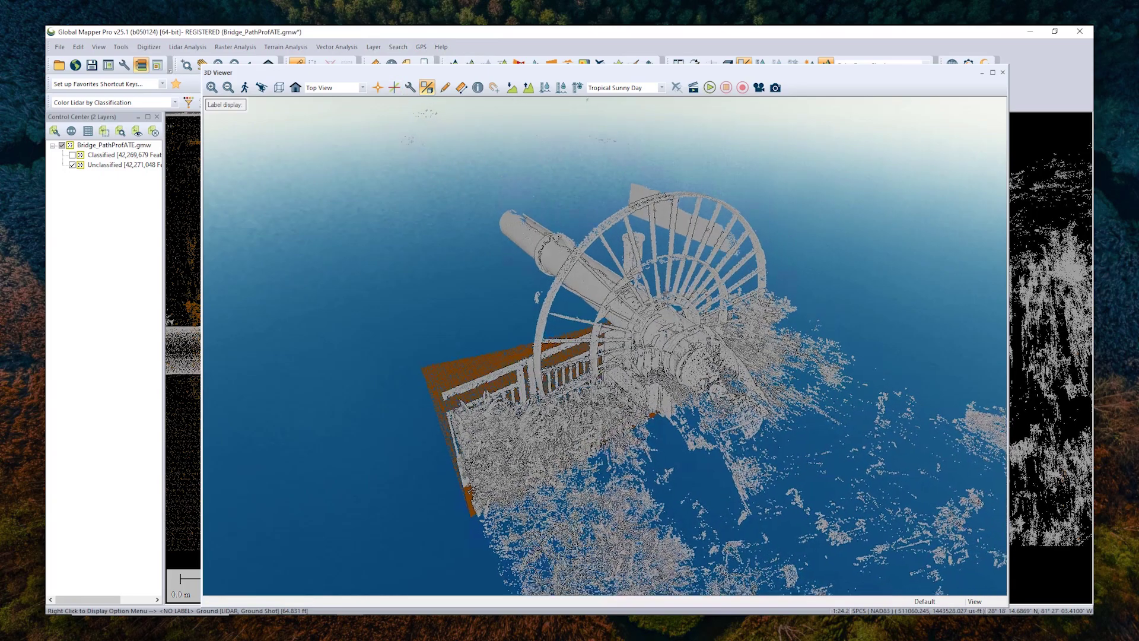
scroll(610, 367, "up", 5)
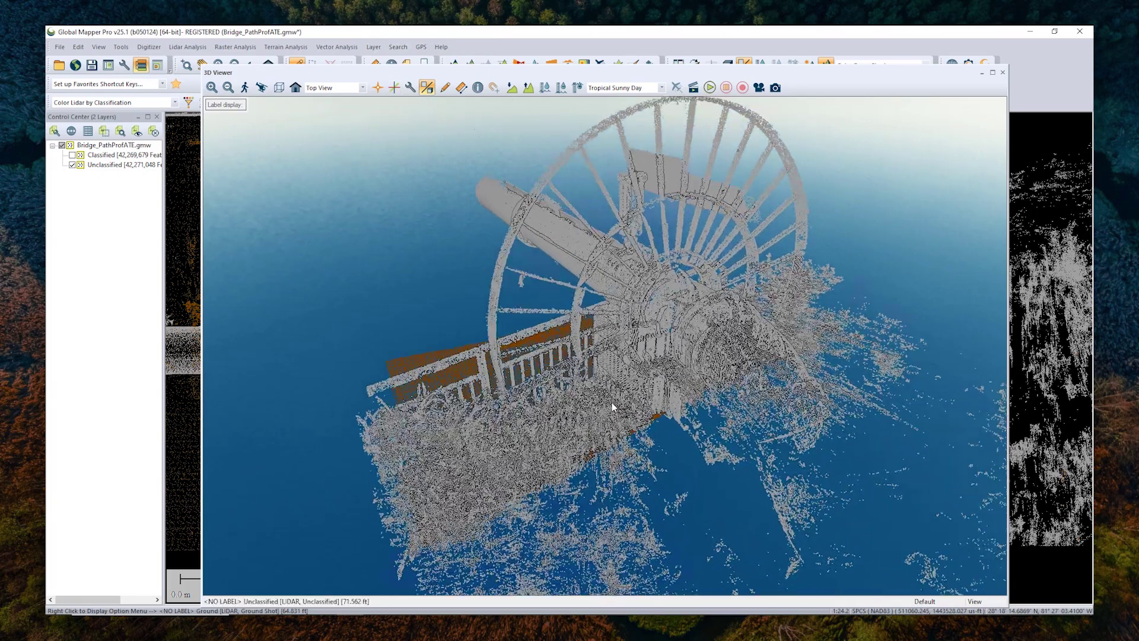
left_click_drag(611, 406, 736, 518)
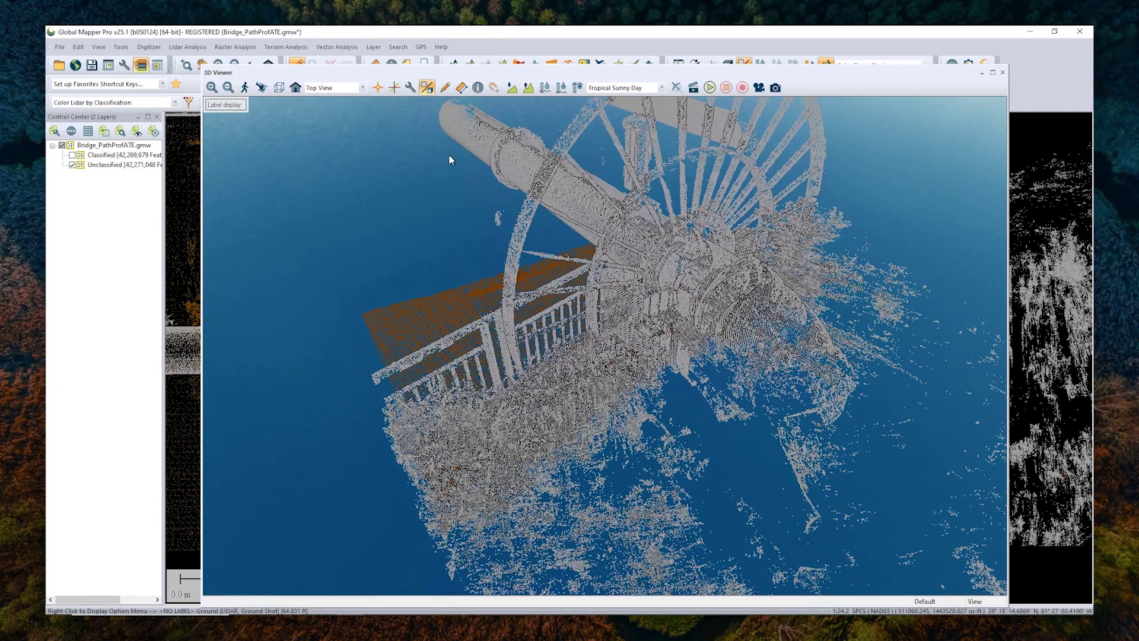
Step: Box-select a patch of bridge points in the 3D Viewer, then close the viewer and deselect all points
left_click(445, 88)
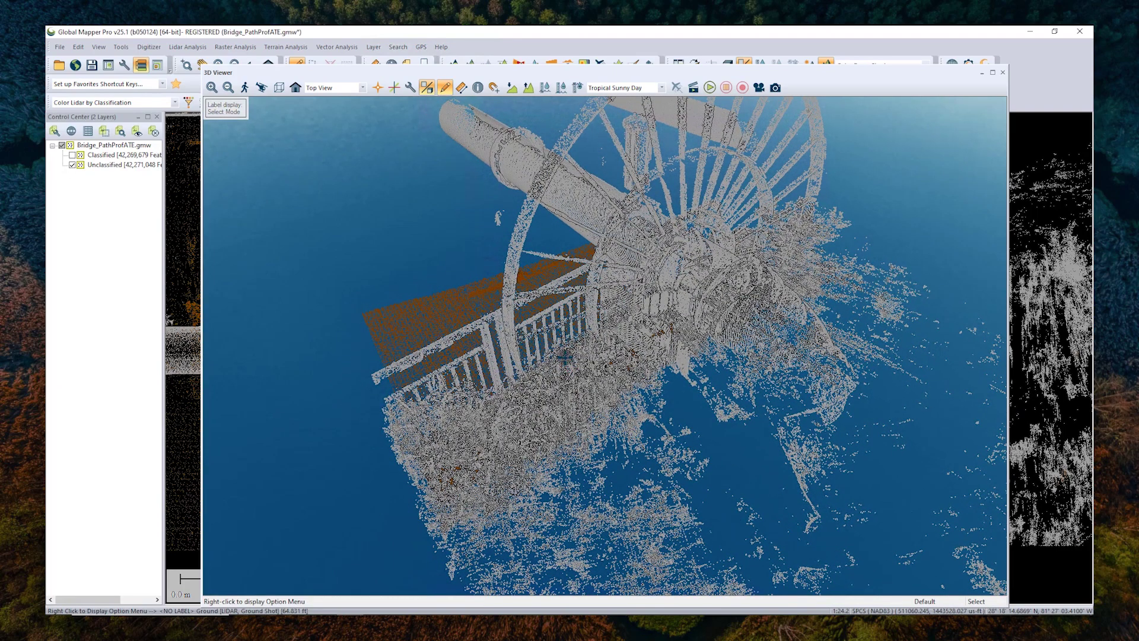
left_click_drag(560, 354, 583, 381)
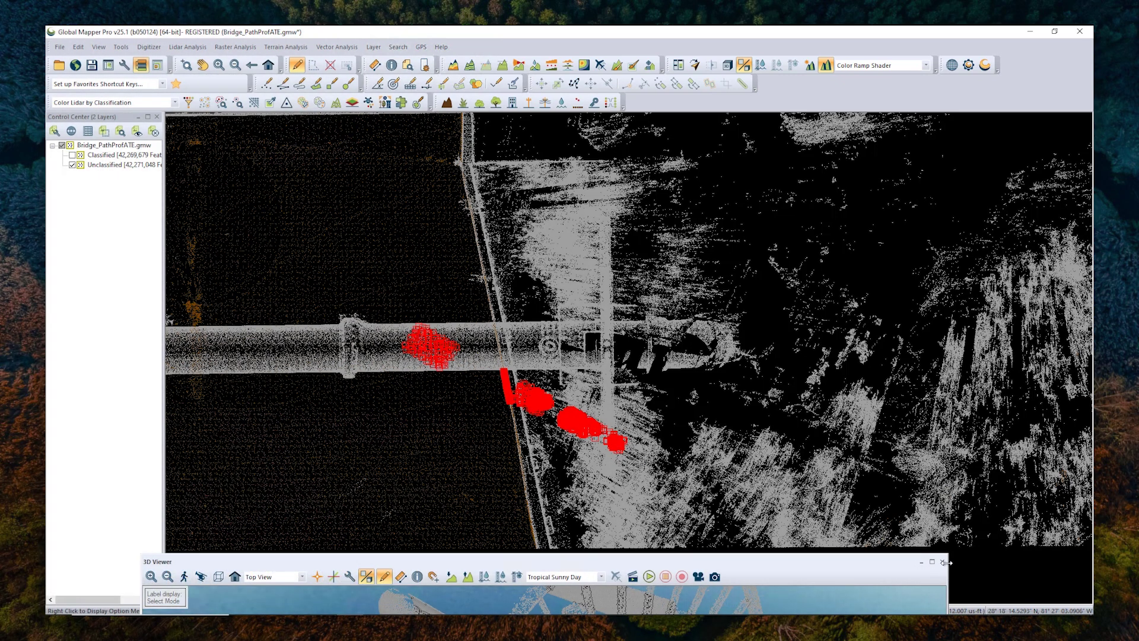
left_click(942, 562)
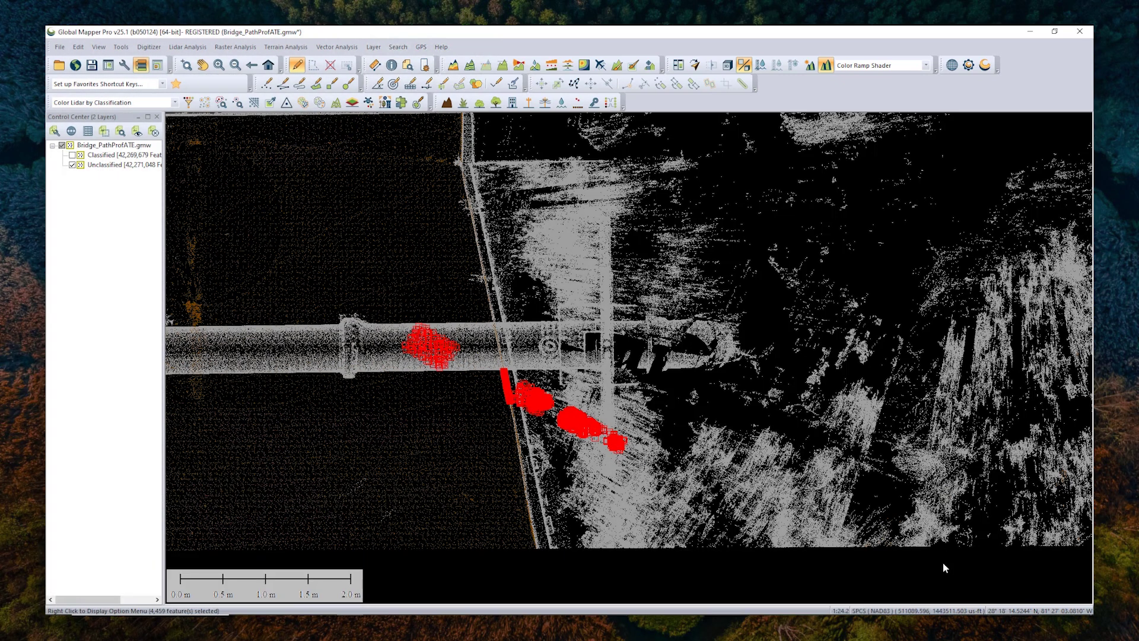
left_click(334, 61)
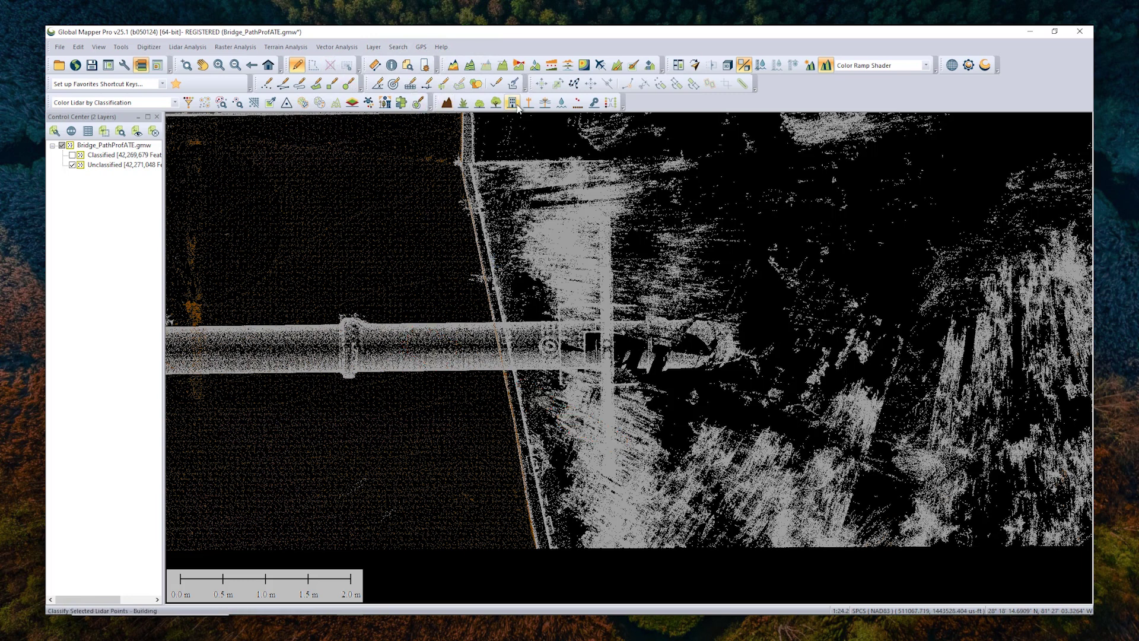
Step: Draw a Path Profile line across the bridge to generate its cross-section
left_click(507, 66)
left_click(479, 343)
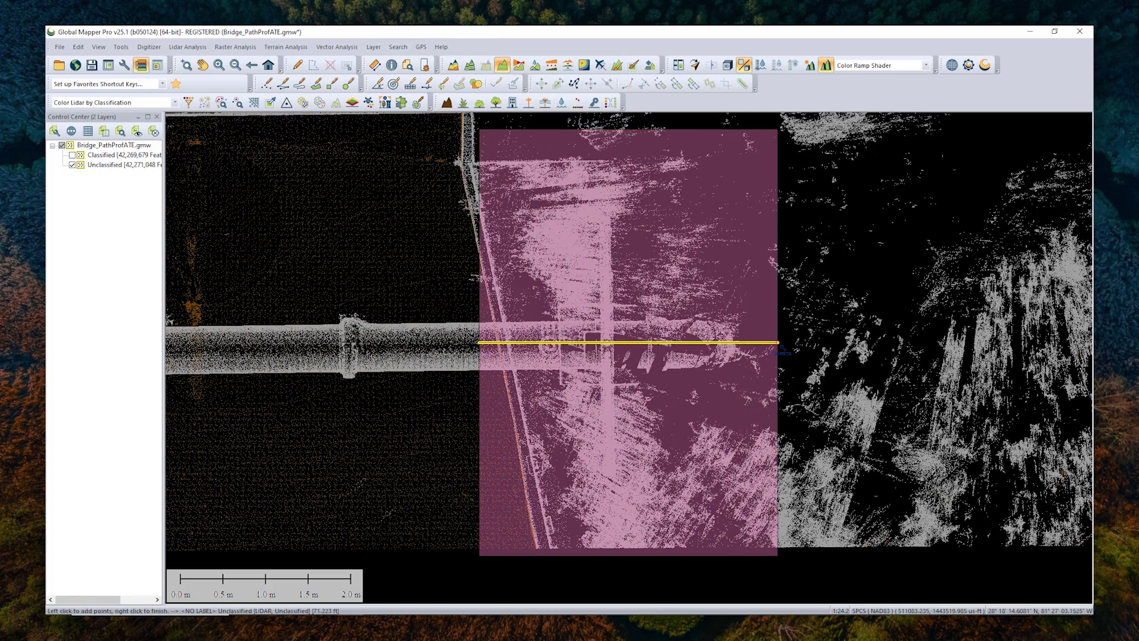
right_click(782, 345)
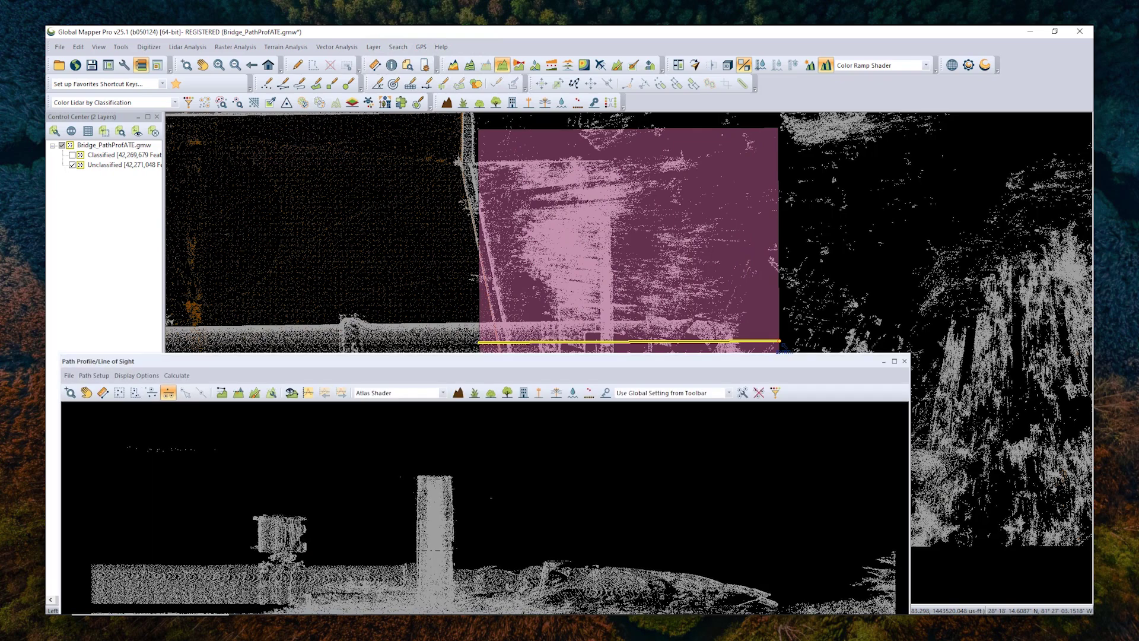
Step: Dock the Path Profile window beside the map and recenter the map on the profile line
left_click_drag(473, 364, 649, 359)
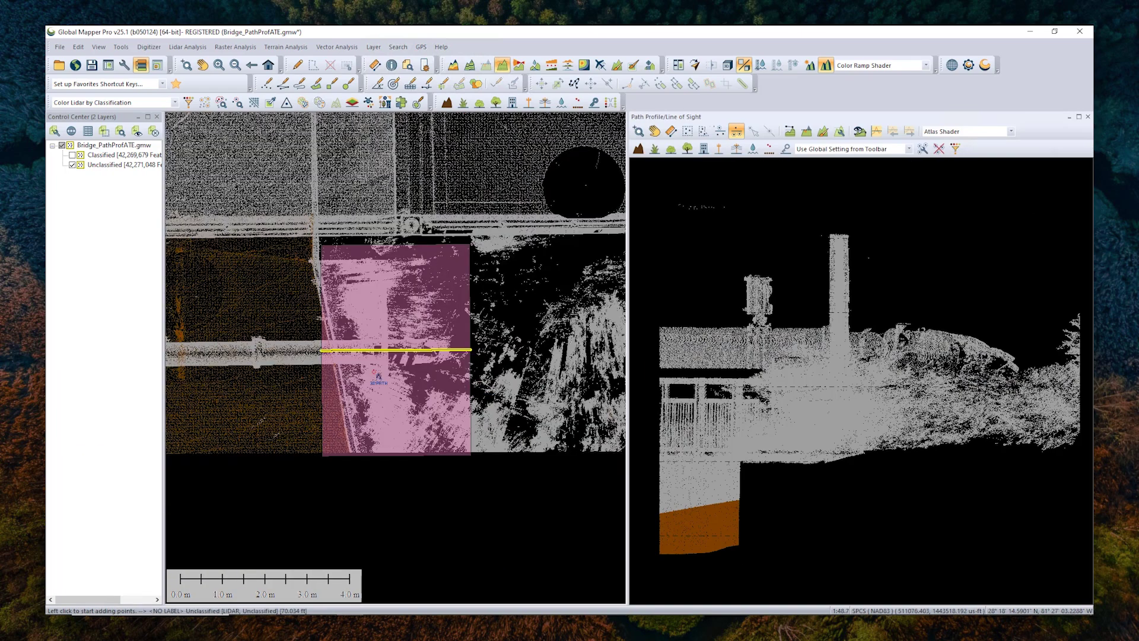
scroll(379, 376, "up", 3)
left_click_drag(375, 325, 407, 326)
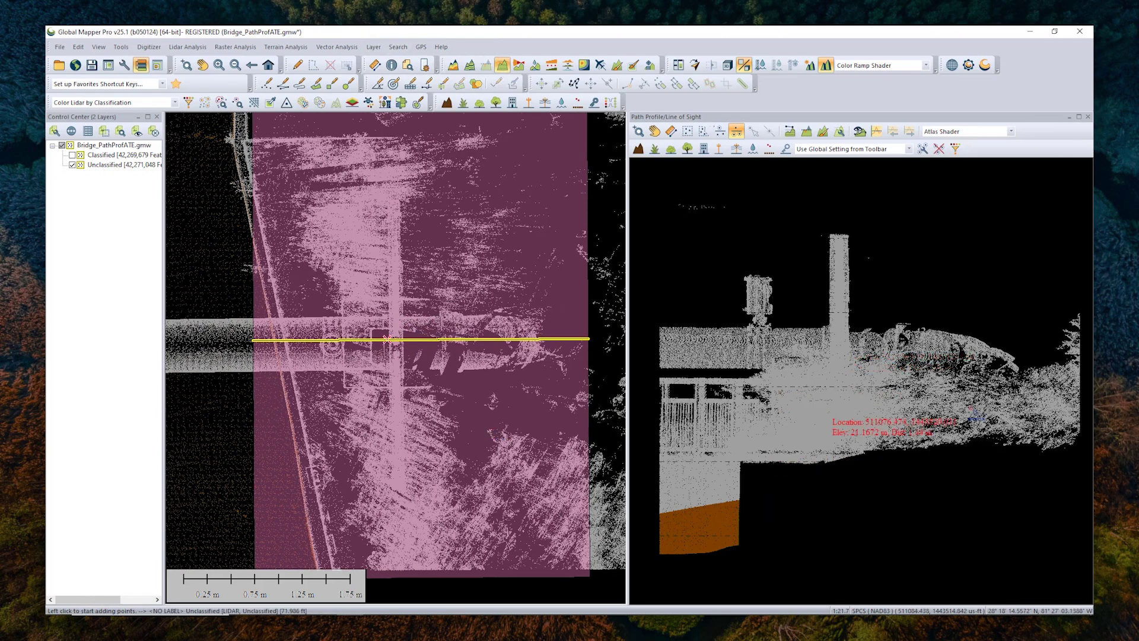
scroll(870, 404, "up", 5)
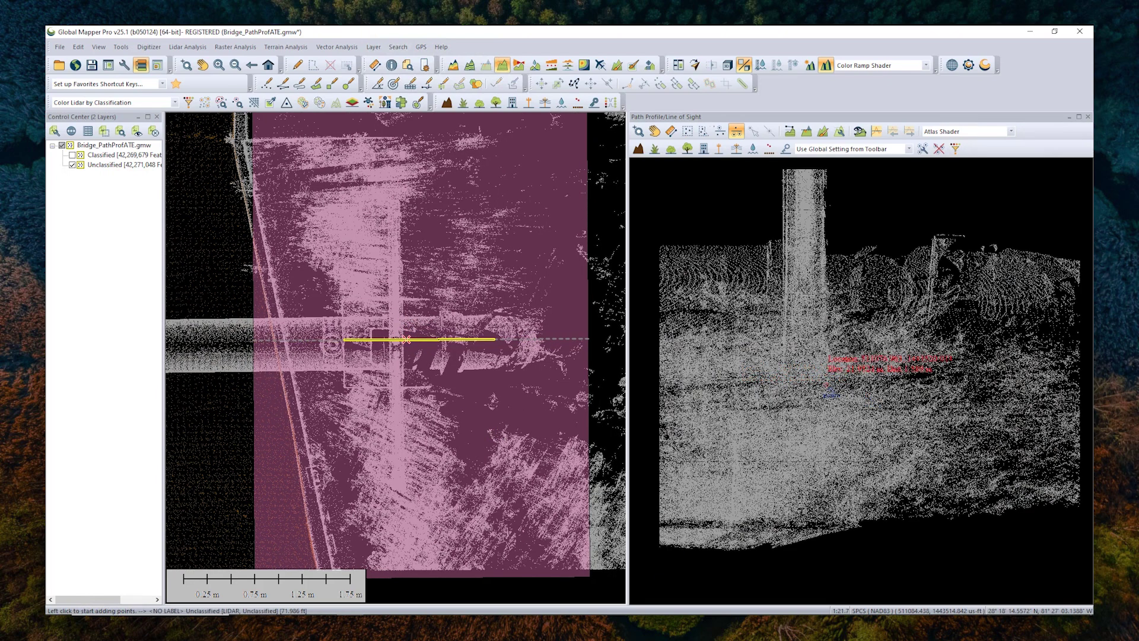
scroll(828, 392, "down", 5)
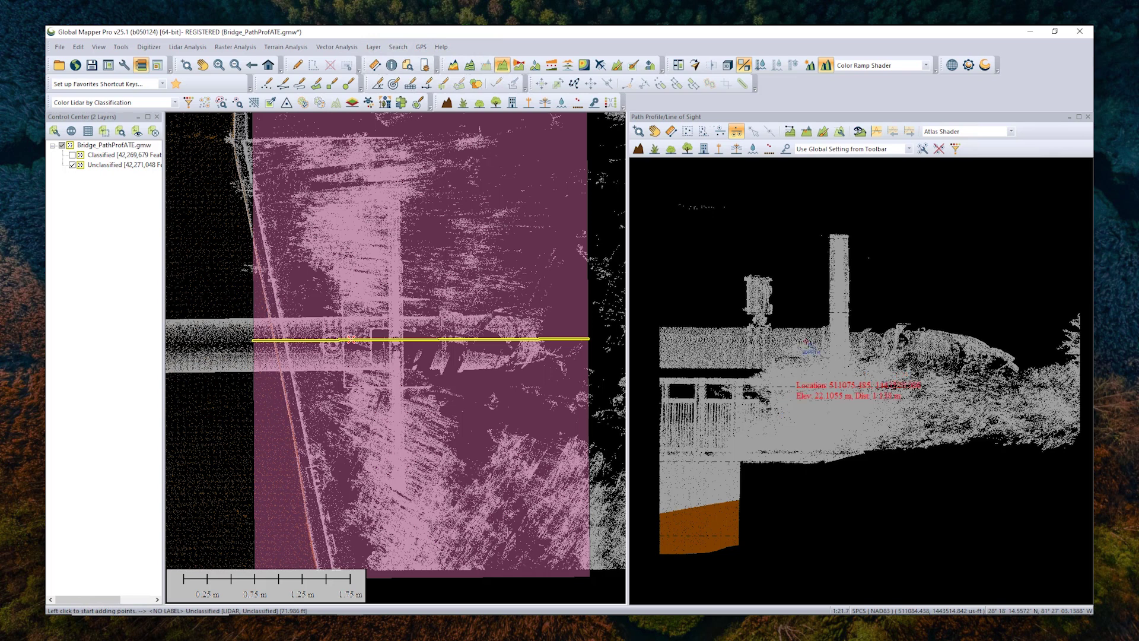
Step: In Path Profile Settings, enable a series of perpendicular profiles 50 meters long and apply
left_click(839, 132)
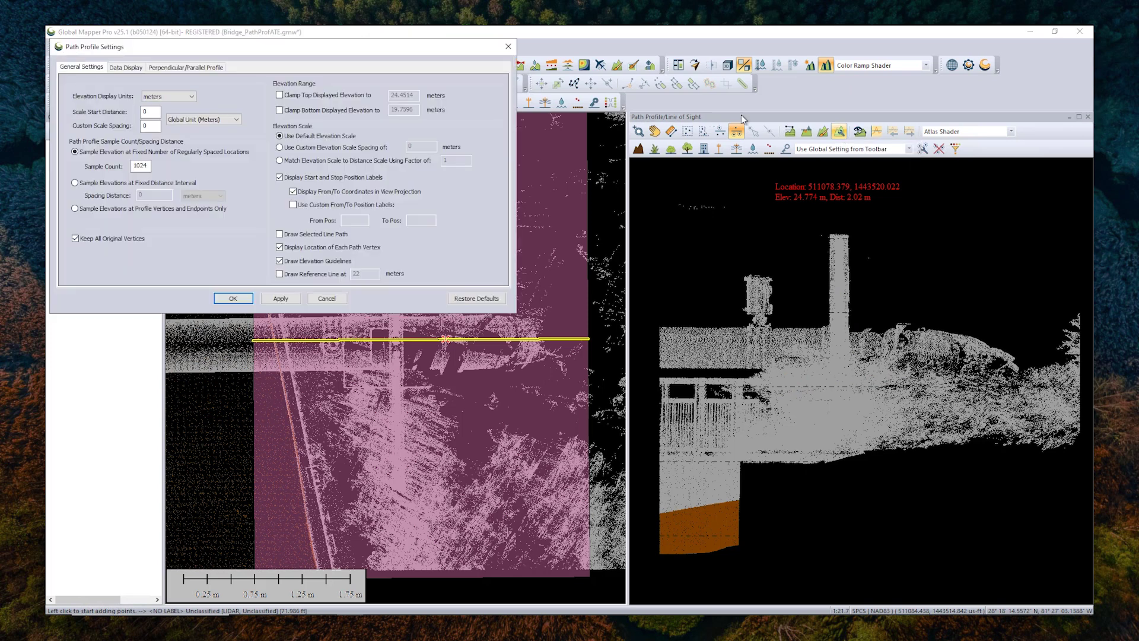
left_click_drag(373, 41, 530, 197)
left_click(494, 195)
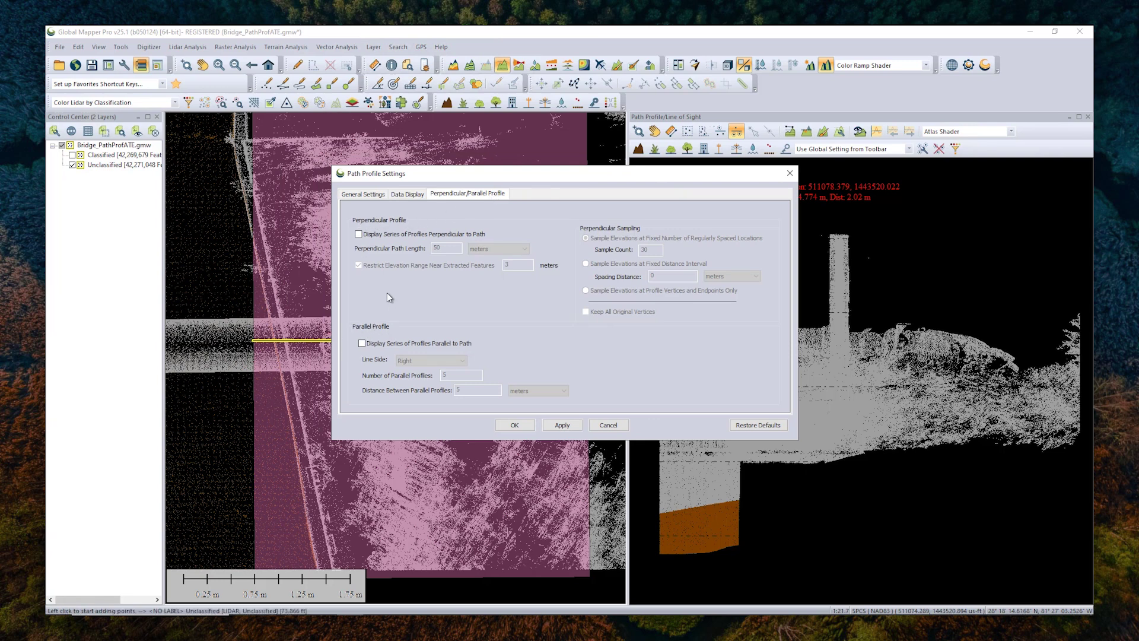
left_click(359, 234)
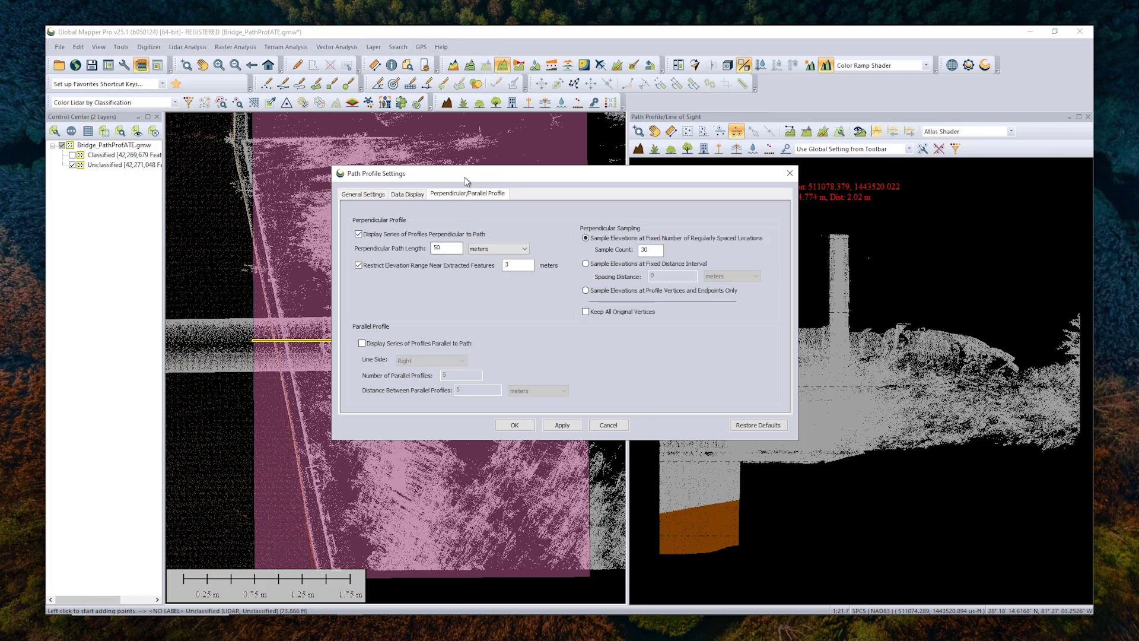
left_click_drag(480, 181, 657, 190)
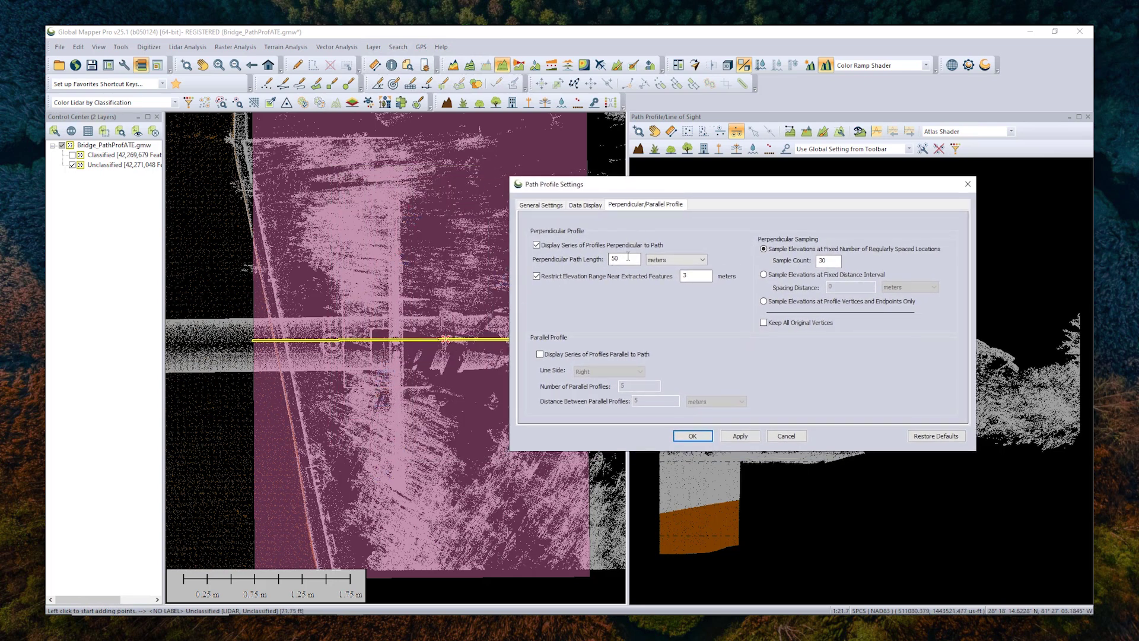
left_click_drag(628, 256, 603, 257)
left_click(693, 435)
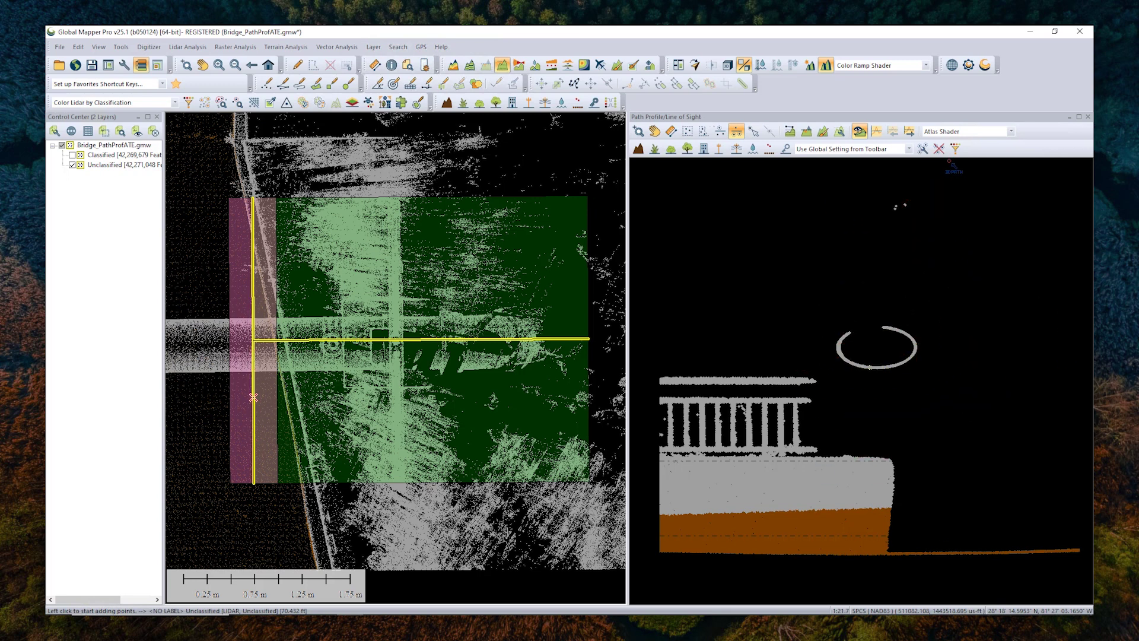
Step: Advance the perpendicular cross-section 13 positions right until it cuts through the bridge arch
left_click(911, 134)
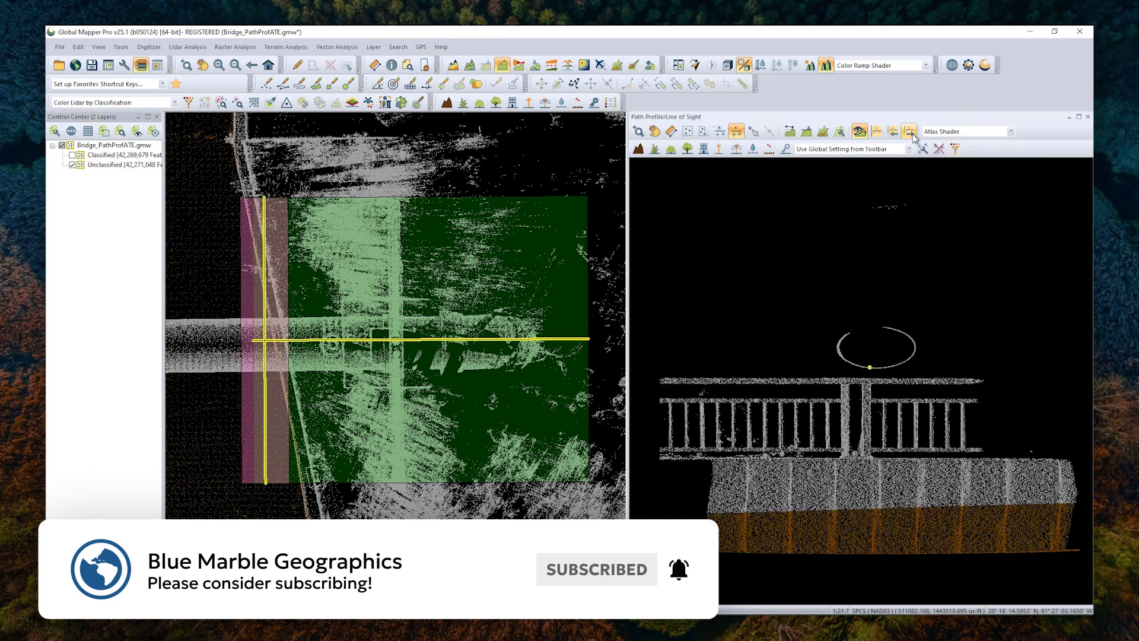
left_click(912, 134)
left_click(911, 134)
left_click(912, 135)
left_click(912, 134)
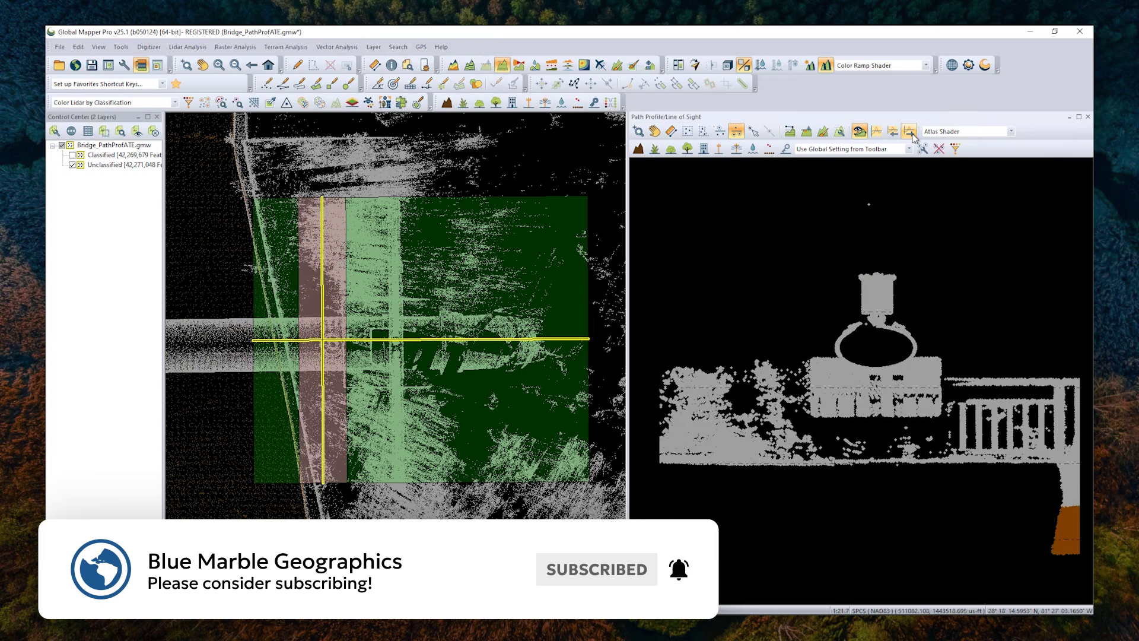
left_click(912, 135)
left_click(912, 134)
left_click(911, 134)
left_click(912, 134)
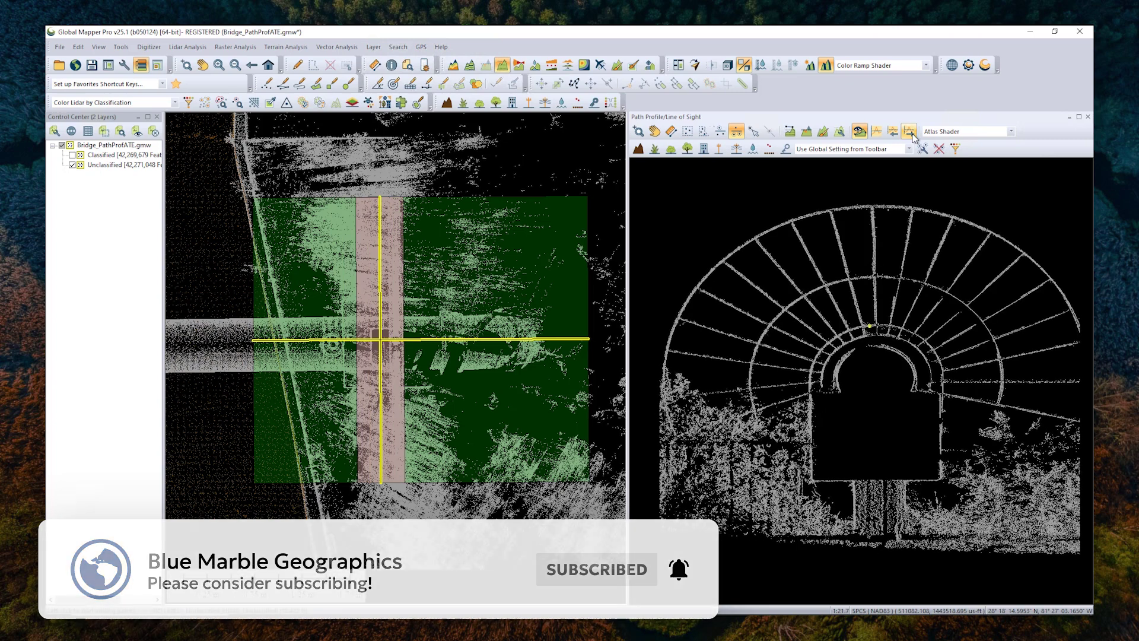
left_click(912, 134)
left_click(912, 134)
left_click(912, 134)
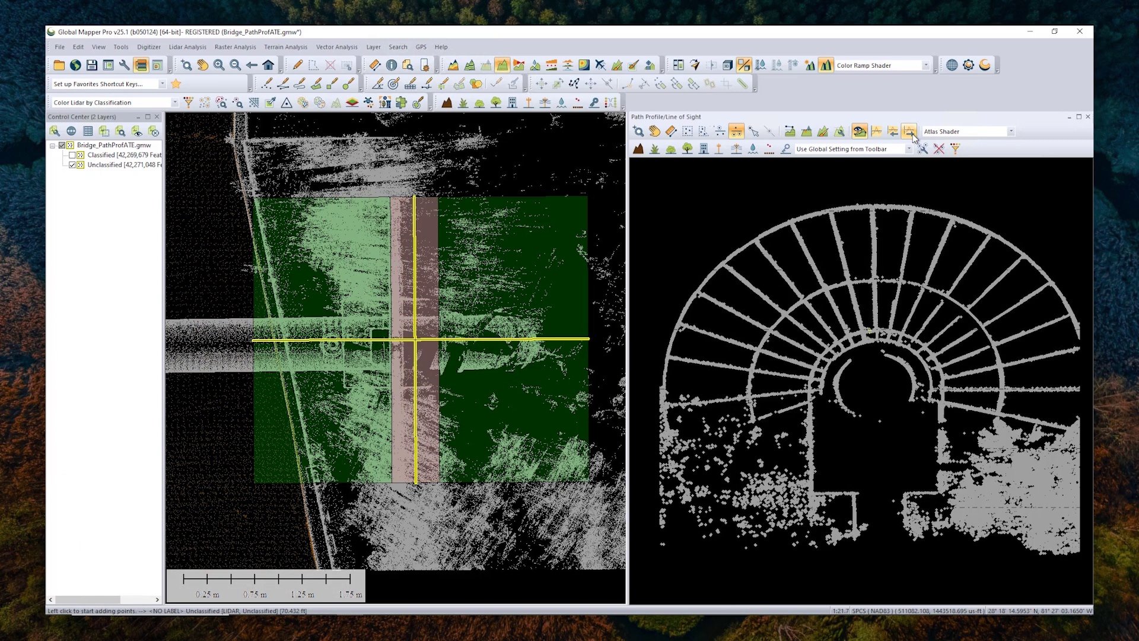
left_click(912, 134)
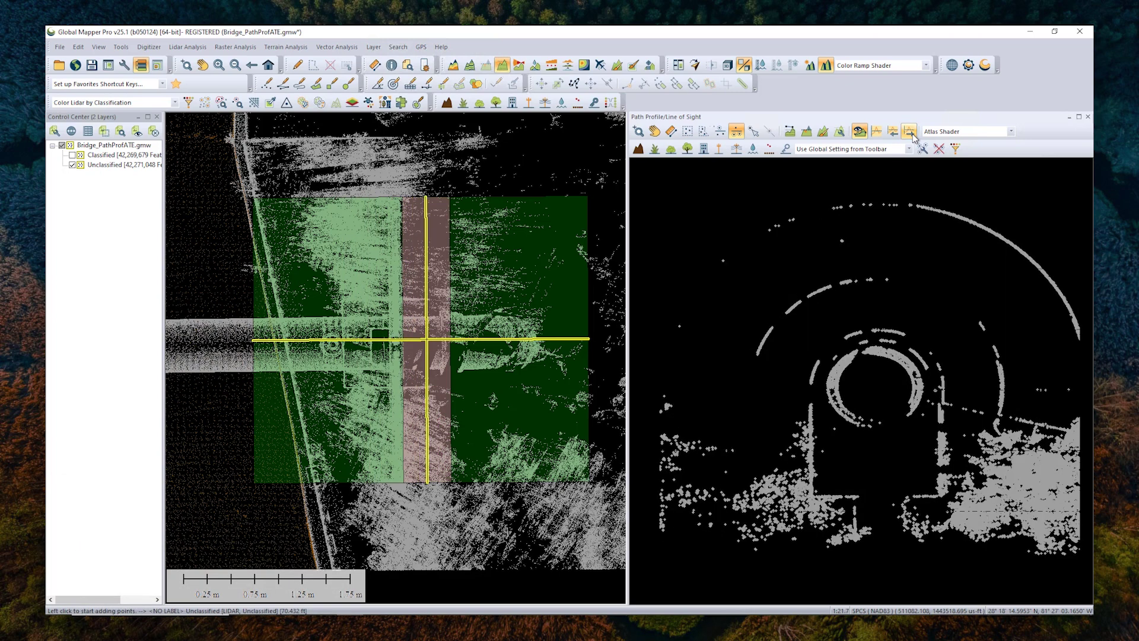
Step: Set the perpendicular lidar display distance to 0.25 m under Data Display, then step back one cross-section
left_click(843, 136)
left_click_drag(428, 53, 745, 210)
left_click(452, 226)
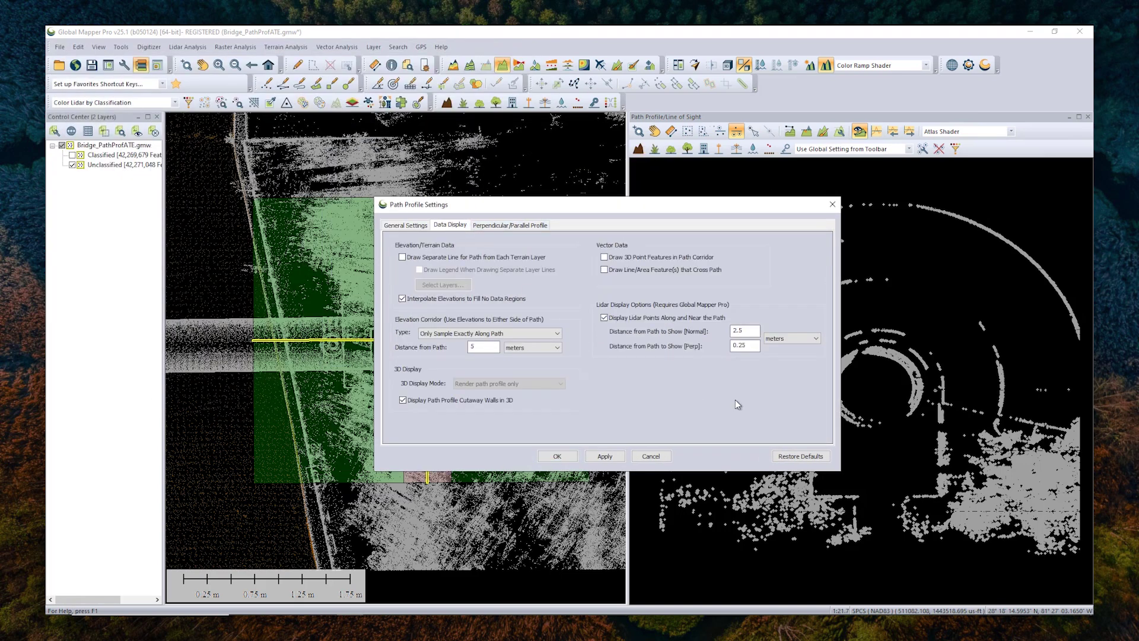
left_click(744, 346)
left_click(747, 346)
left_click(833, 206)
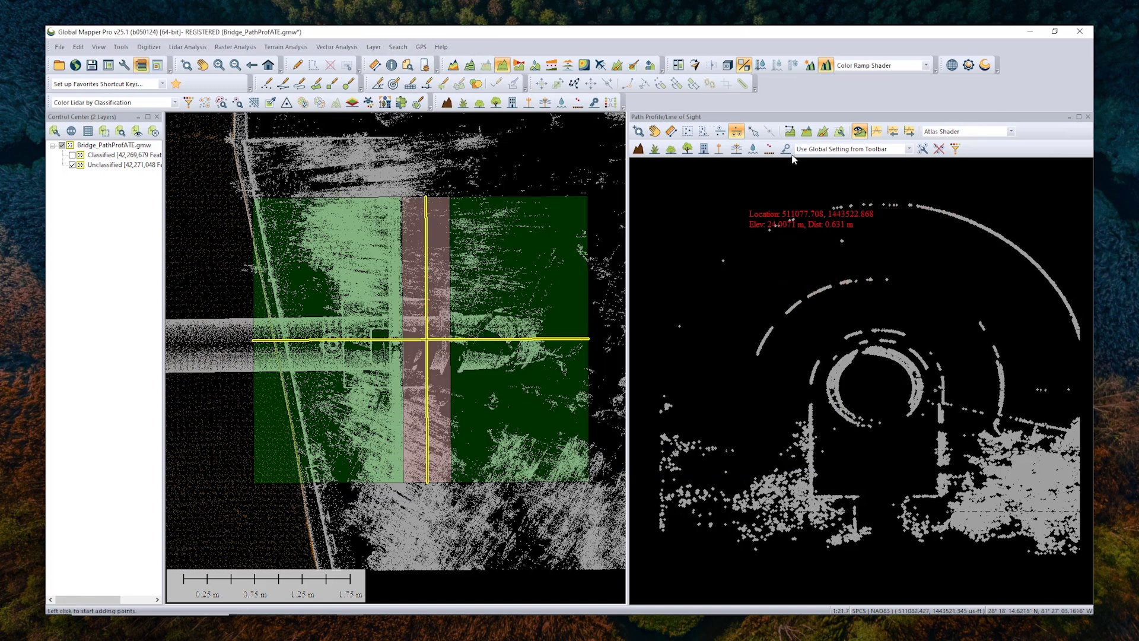
left_click(893, 131)
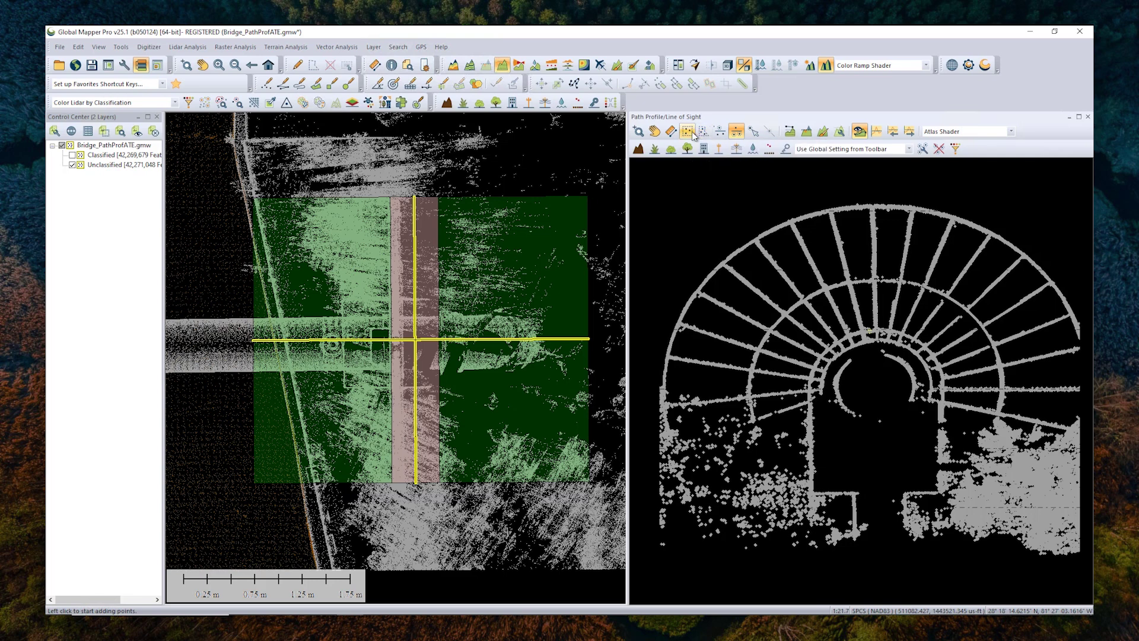
Step: Zoom the profile onto the vegetation points left of the staircase, box-select them, then clear the selection
left_click(687, 132)
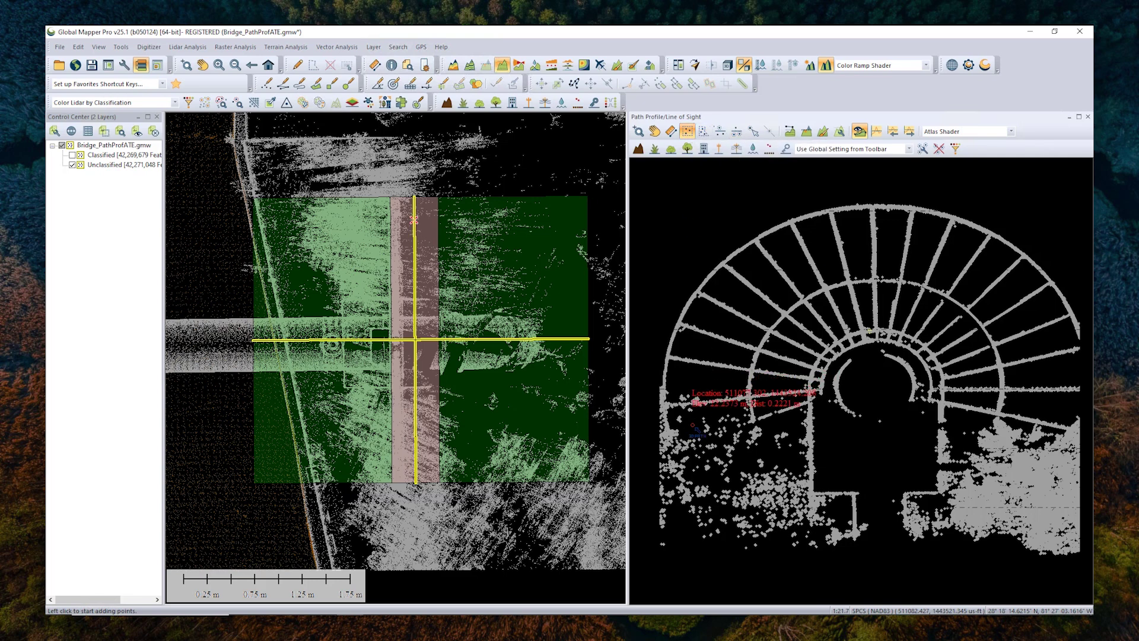
scroll(707, 436, "up", 3)
scroll(772, 419, "up", 3)
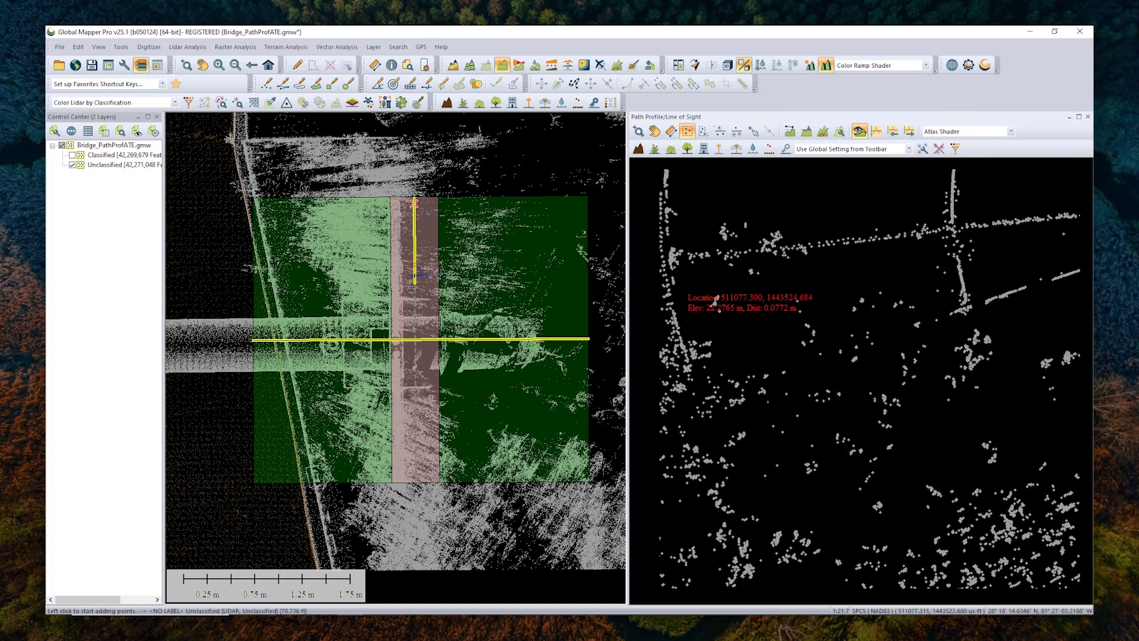
scroll(848, 418, "down", 2)
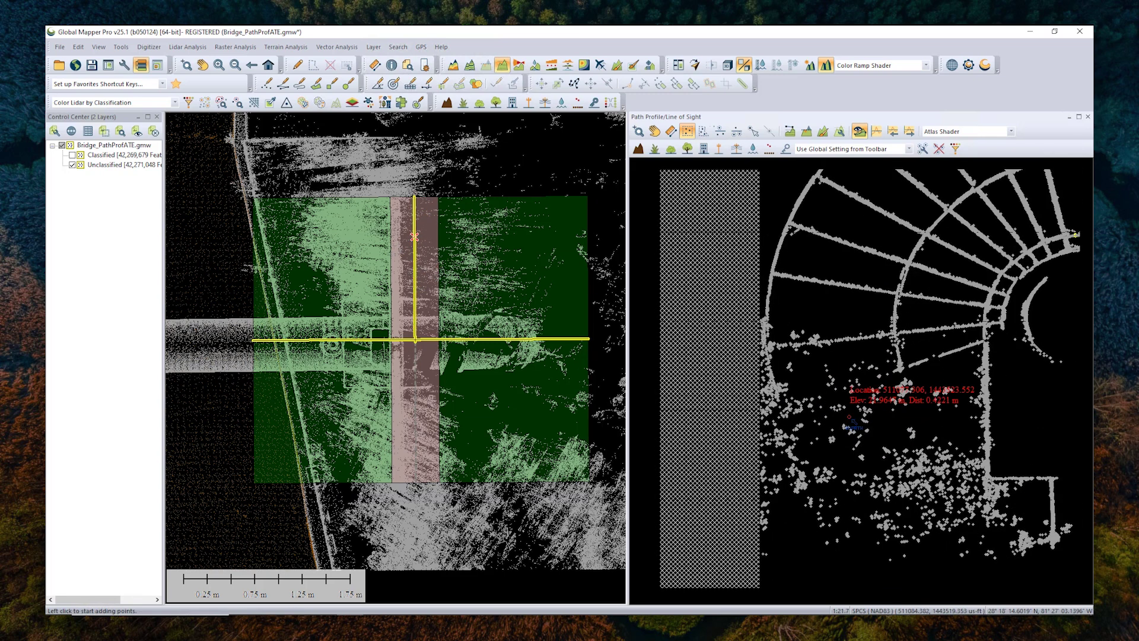
scroll(853, 420, "up", 5)
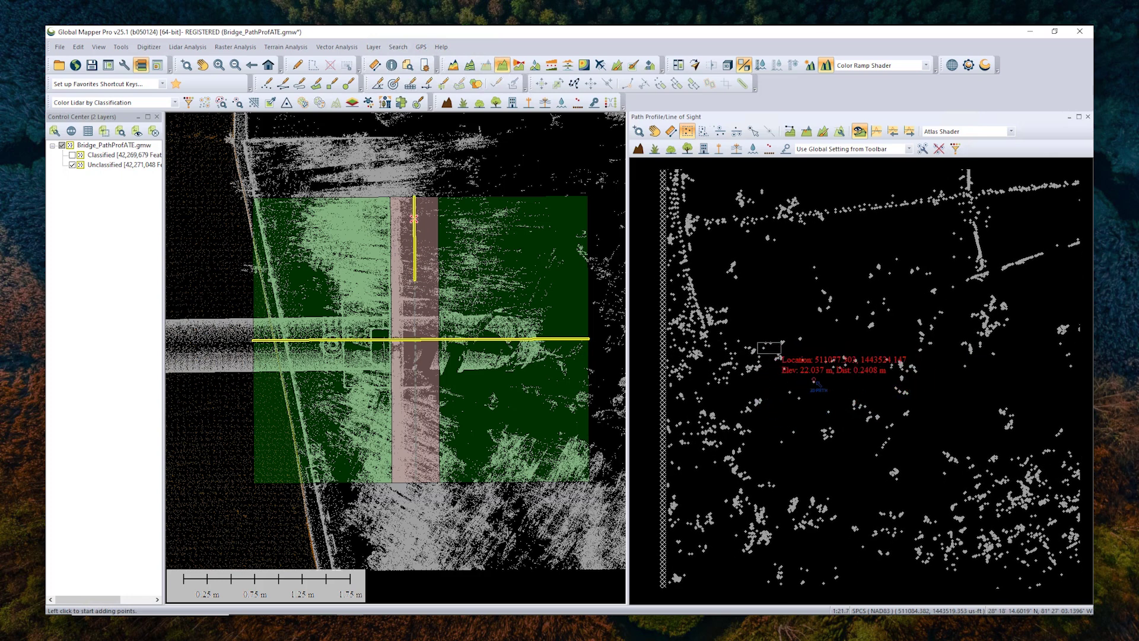
left_click_drag(780, 353, 866, 435)
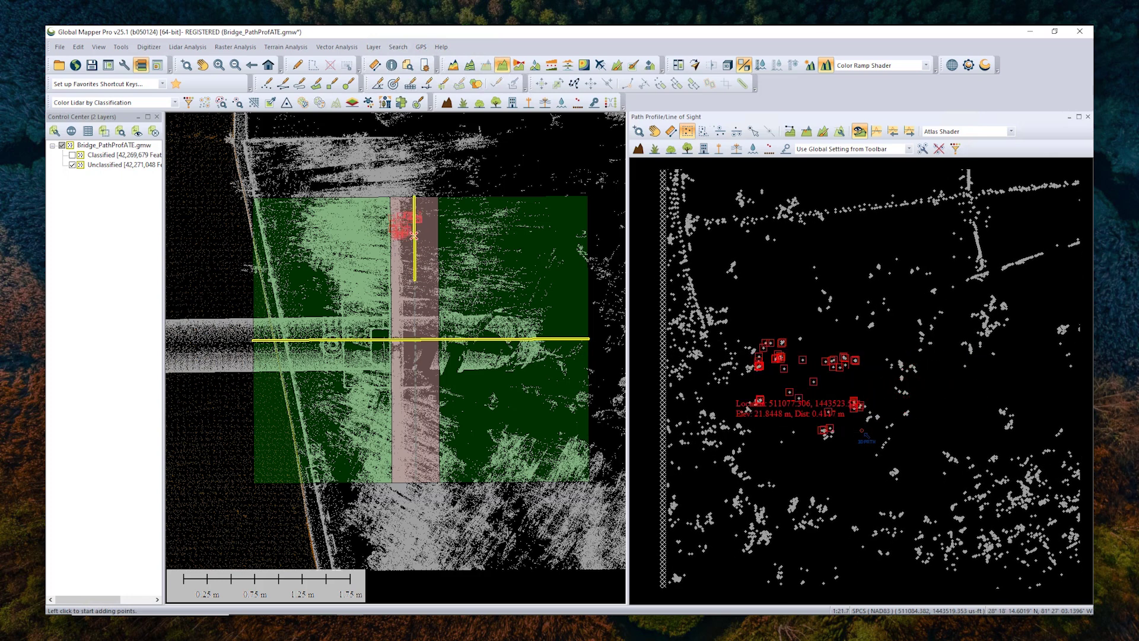
left_click(863, 434)
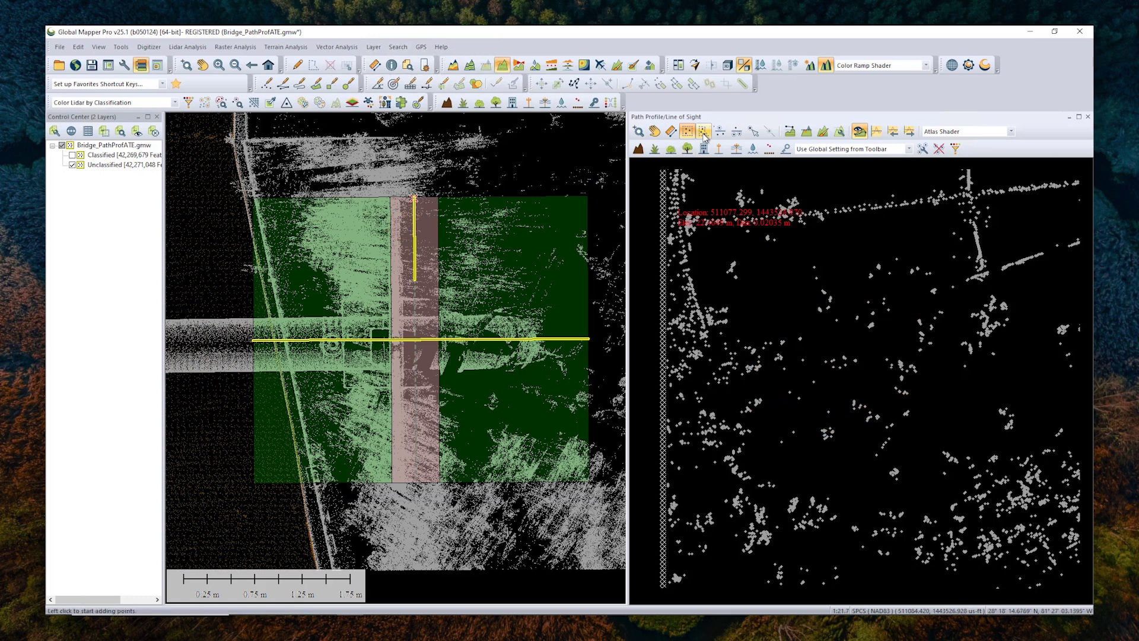
left_click(704, 131)
Step: Select the vegetation points inside a six-vertex polygon, then clear the selection
left_click(795, 350)
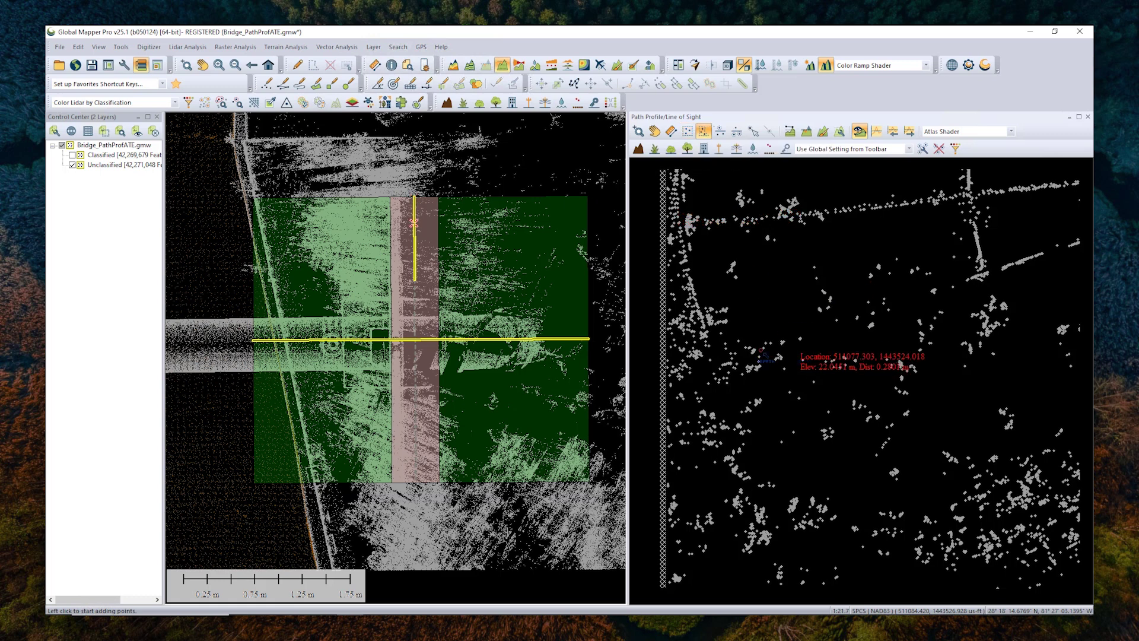
left_click(744, 371)
left_click(756, 442)
left_click(809, 469)
left_click(861, 440)
left_click(925, 387)
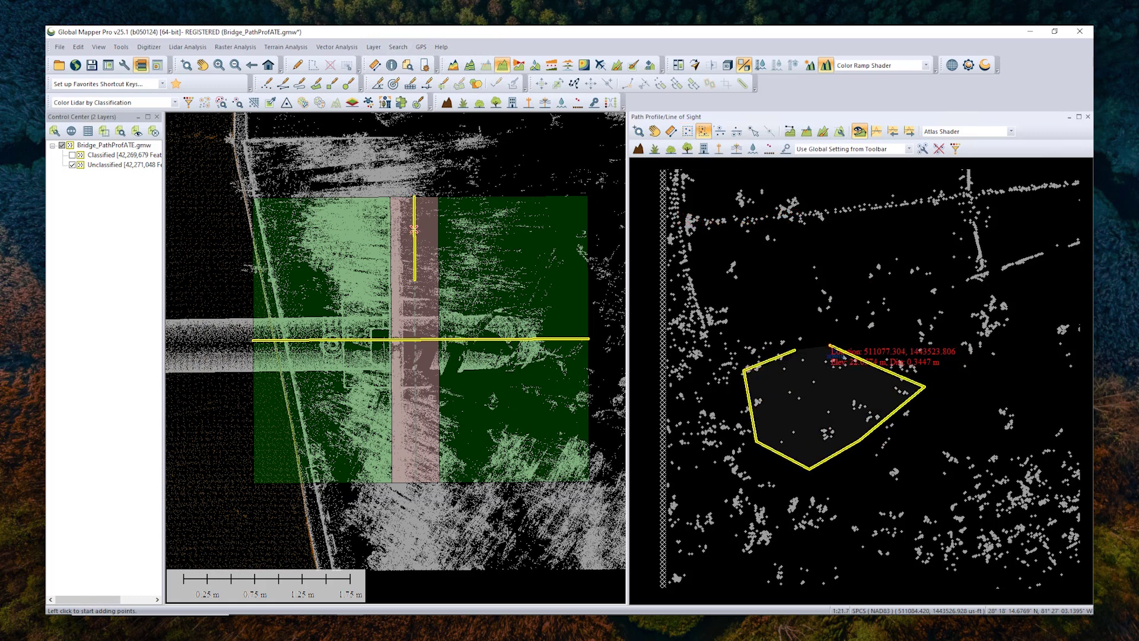
double_click(830, 346)
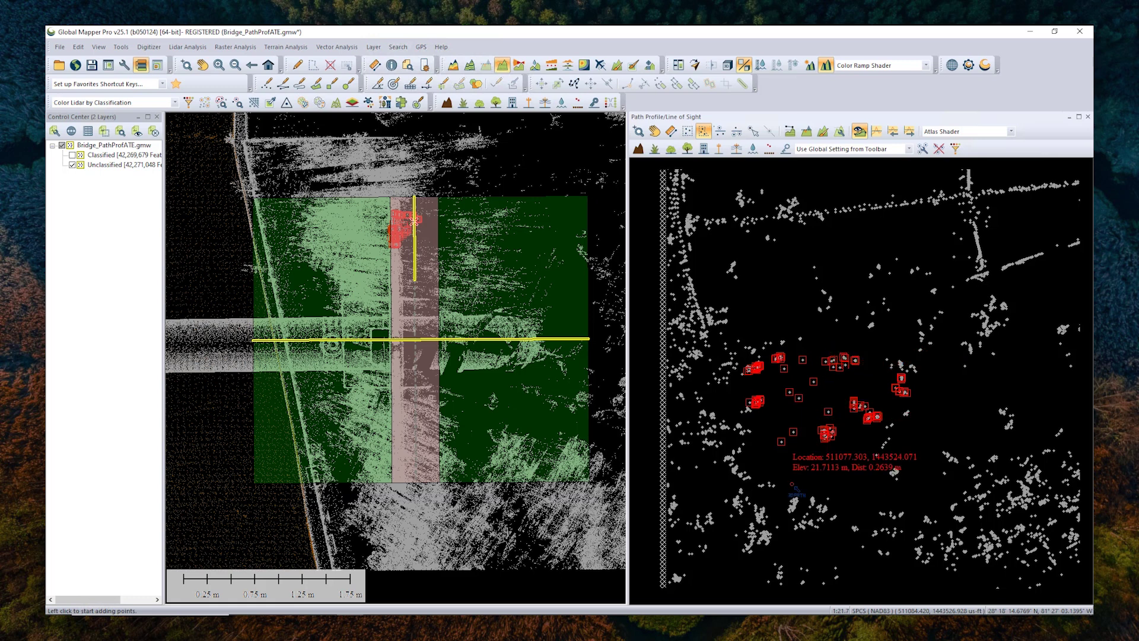
left_click(300, 87)
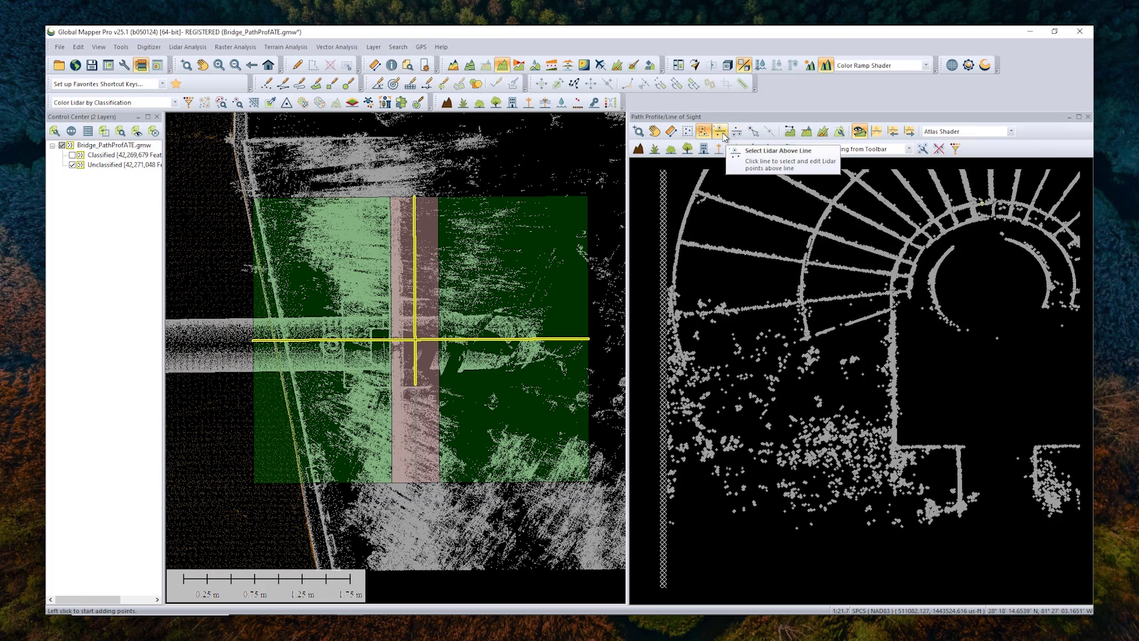
left_click(720, 131)
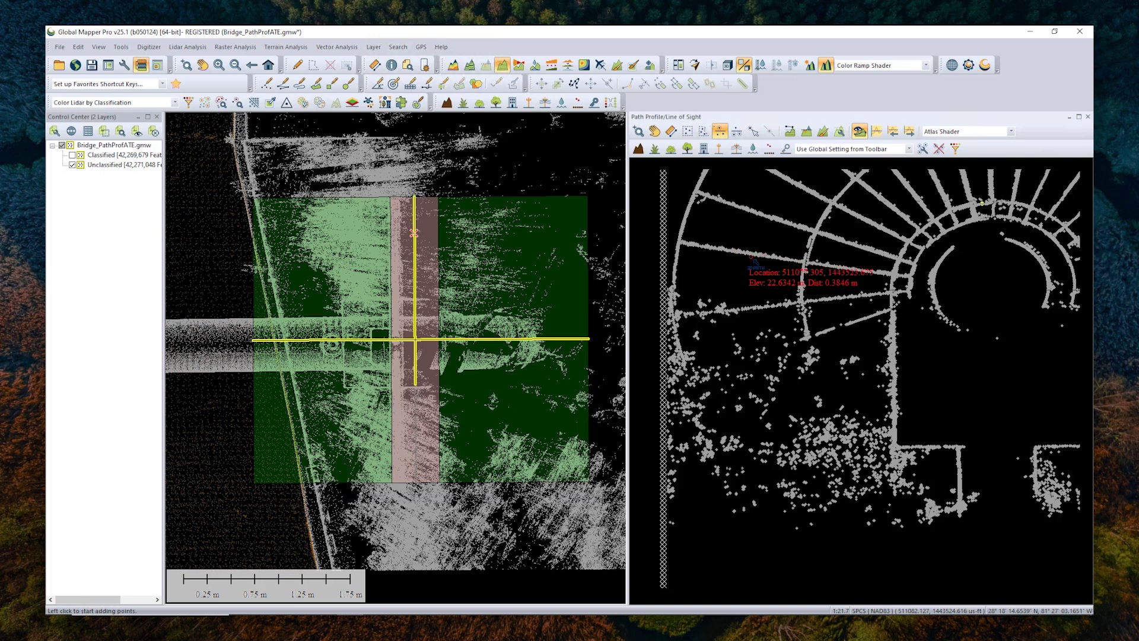
Step: Try selecting the points above a line drawn beneath the arch, then deselect them
scroll(761, 323, "up", 2)
scroll(760, 316, "down", 2)
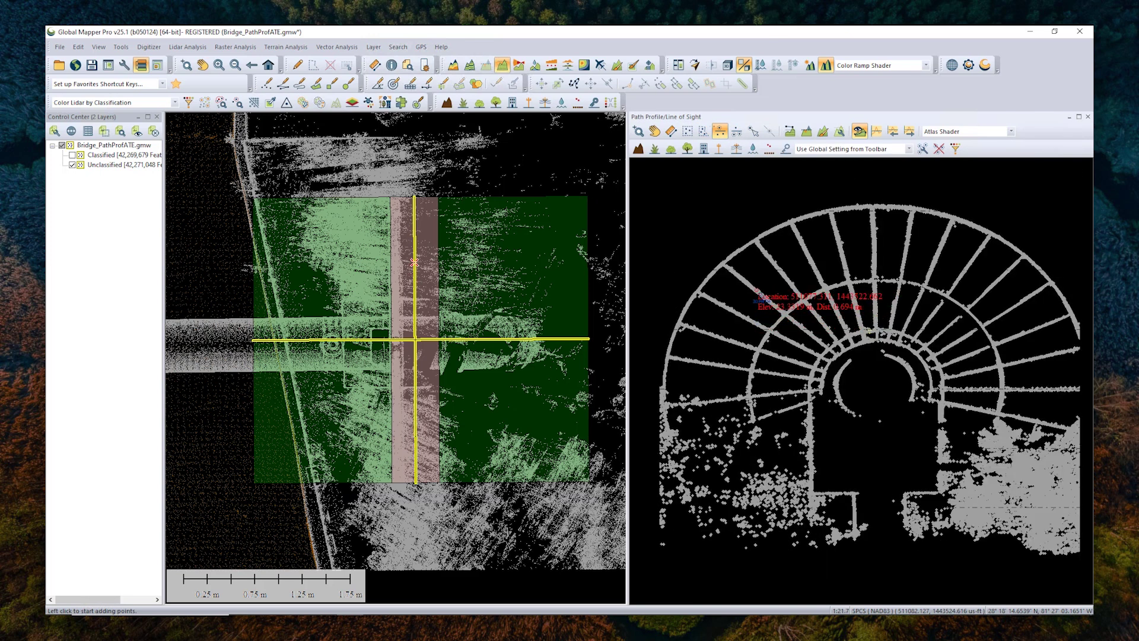
left_click(669, 380)
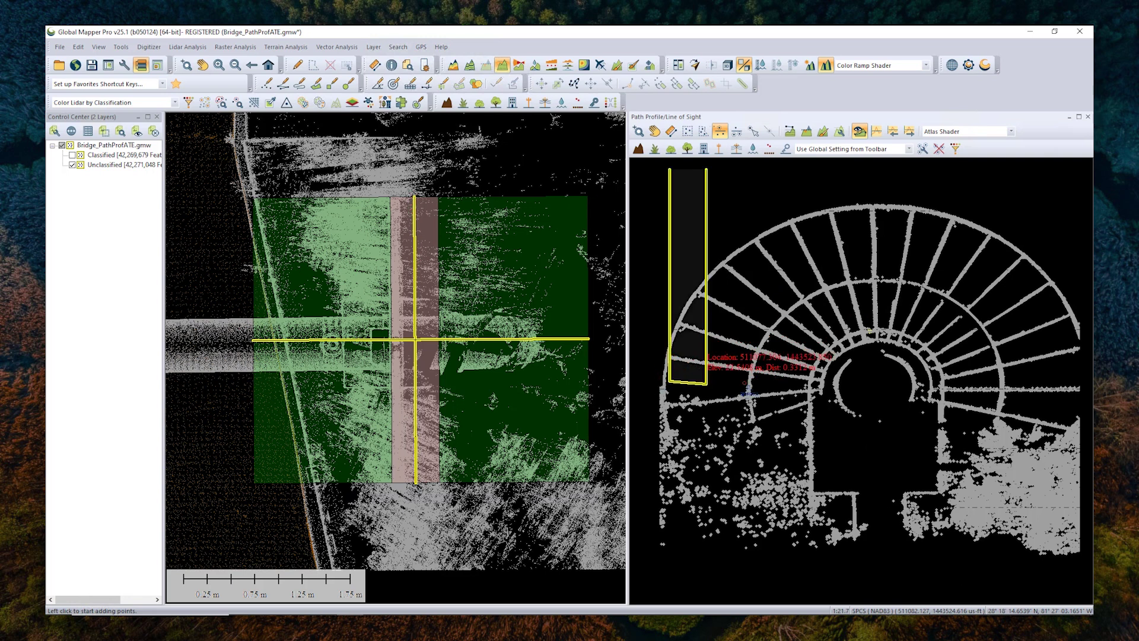
left_click(866, 390)
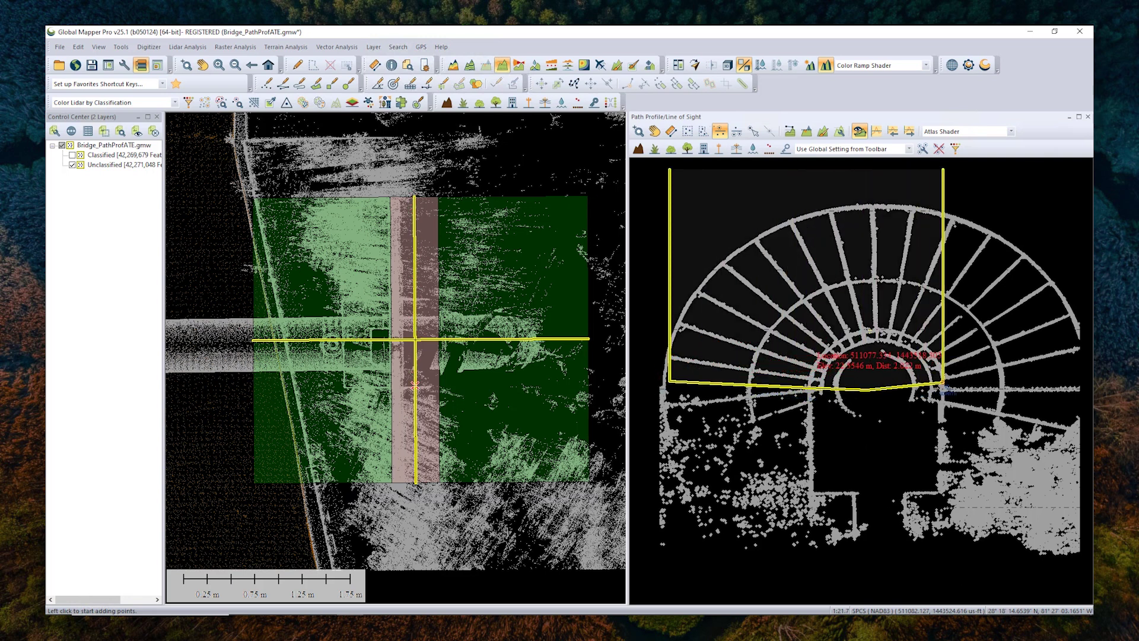
double_click(1081, 363)
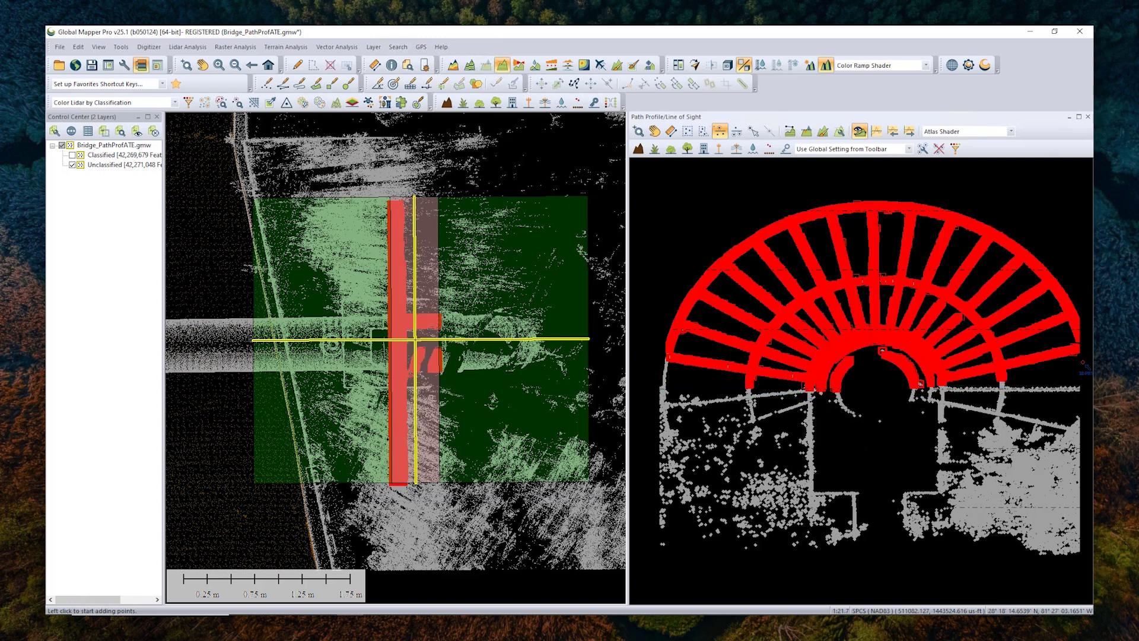
key("Escape")
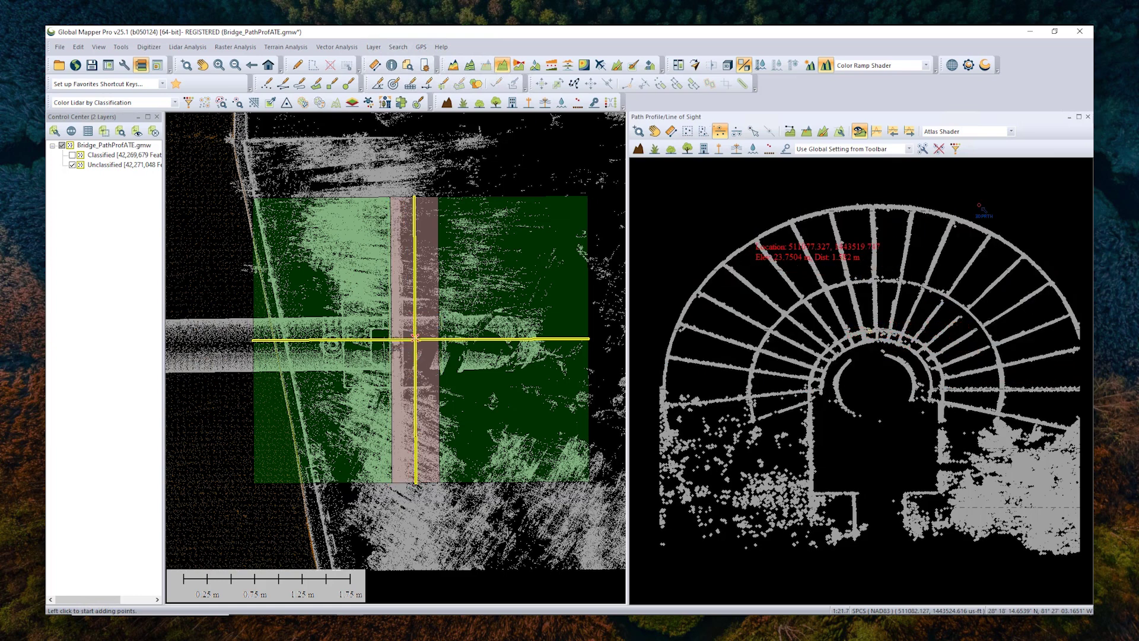
Step: Trace a line around the scattered vegetation points under the wheel and staircase to select them
left_click(736, 132)
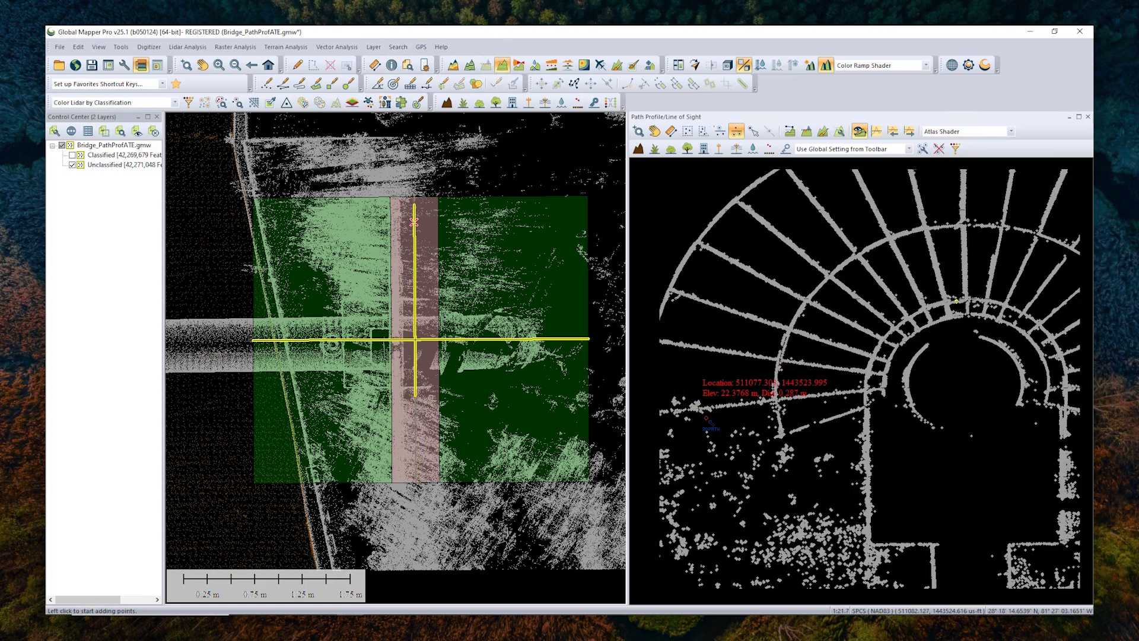
left_click(761, 400)
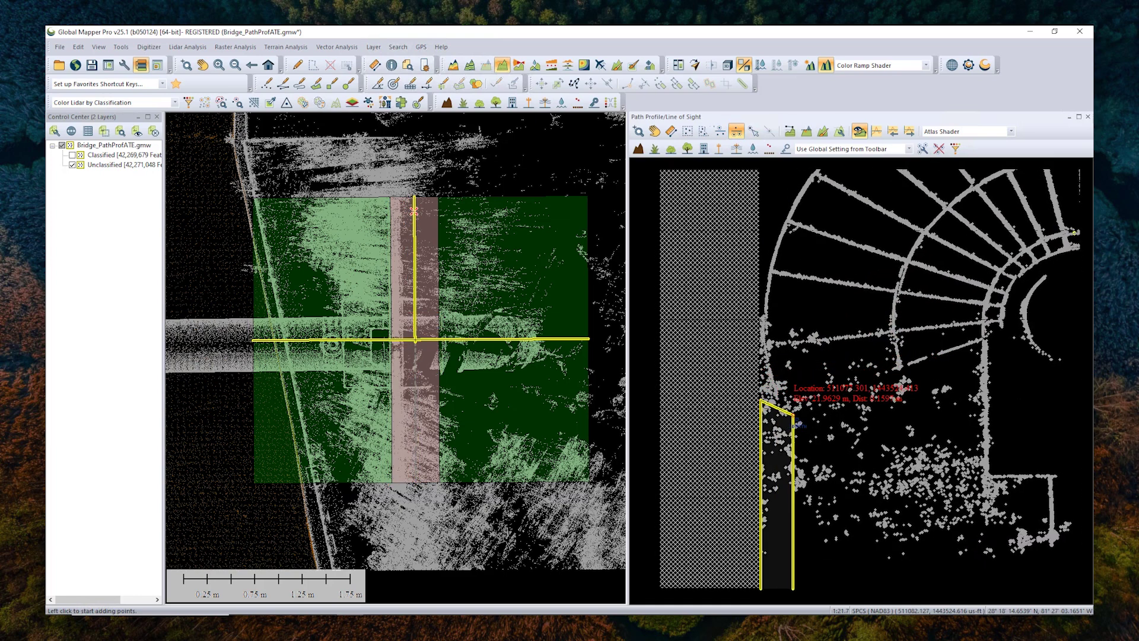
left_click(799, 414)
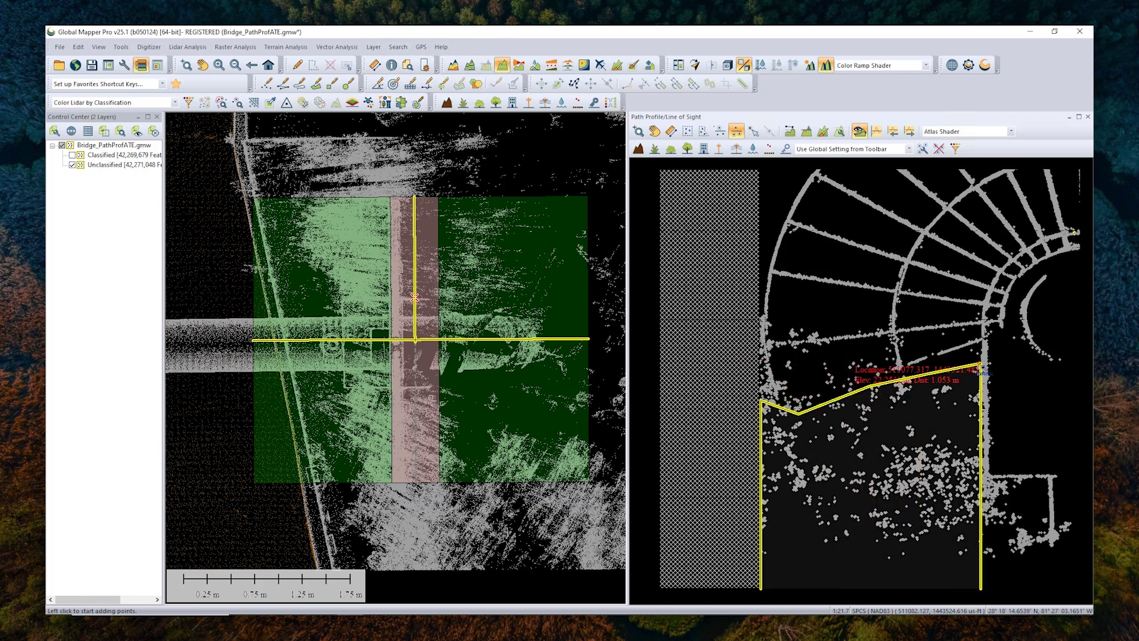
double_click(979, 370)
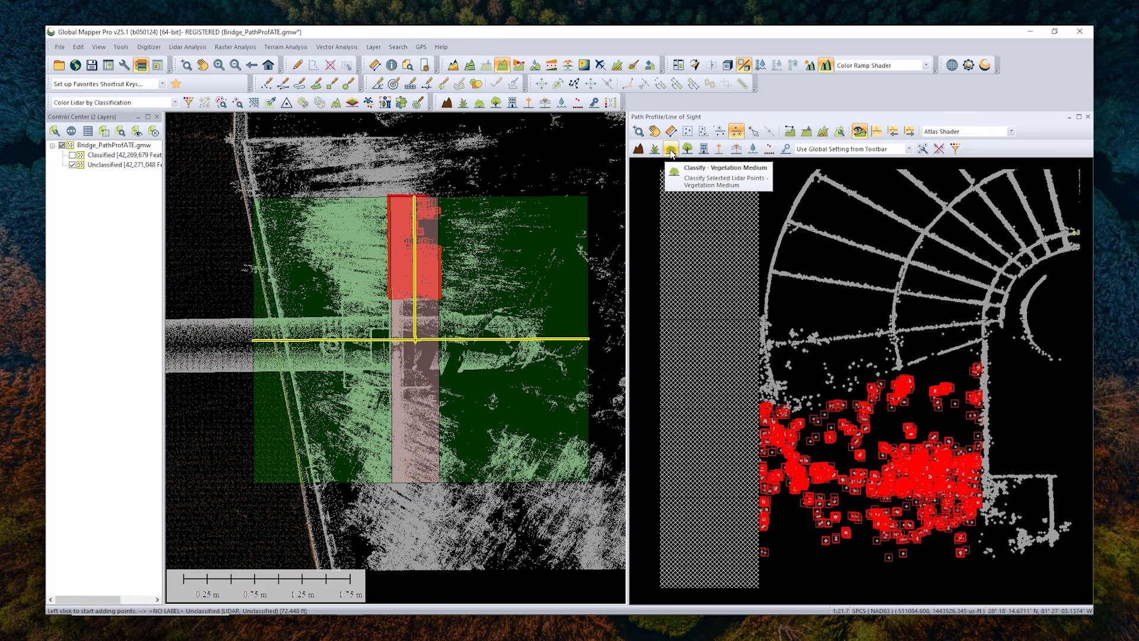
Step: Classify the 2,842 selected points as medium vegetation, clear the selection, and box-select the left-edge points
left_click(671, 149)
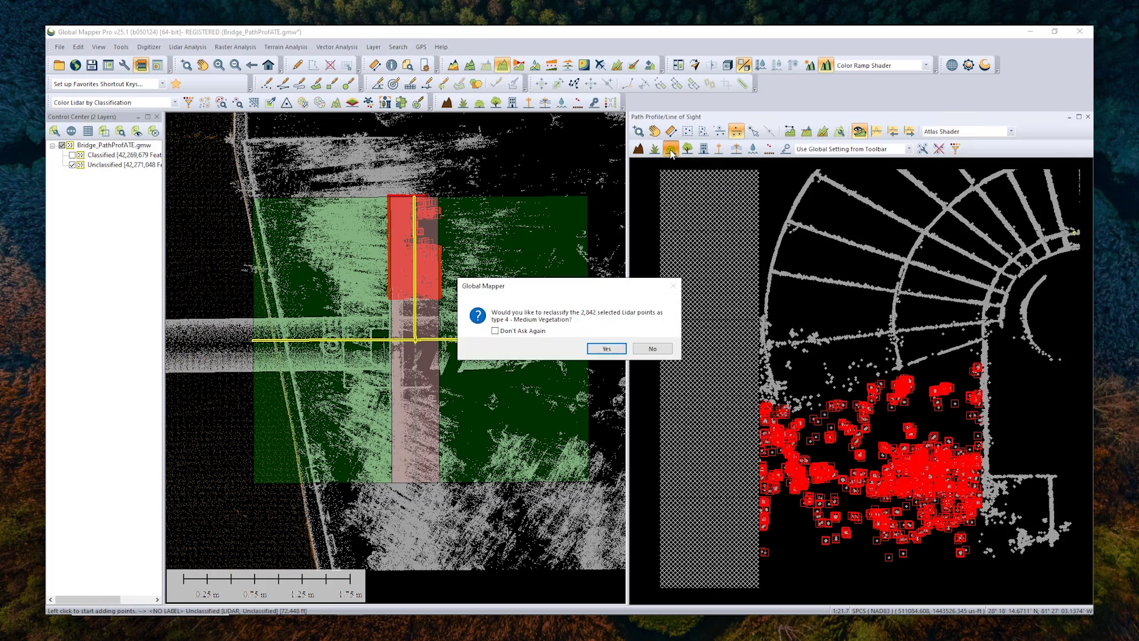
left_click(609, 349)
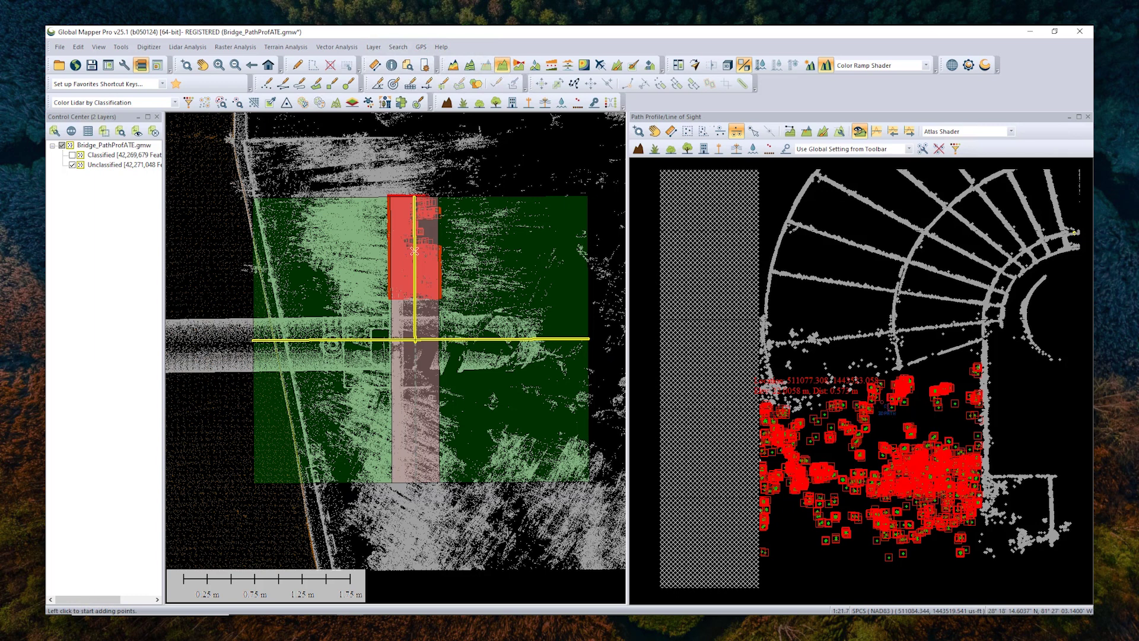
left_click(330, 65)
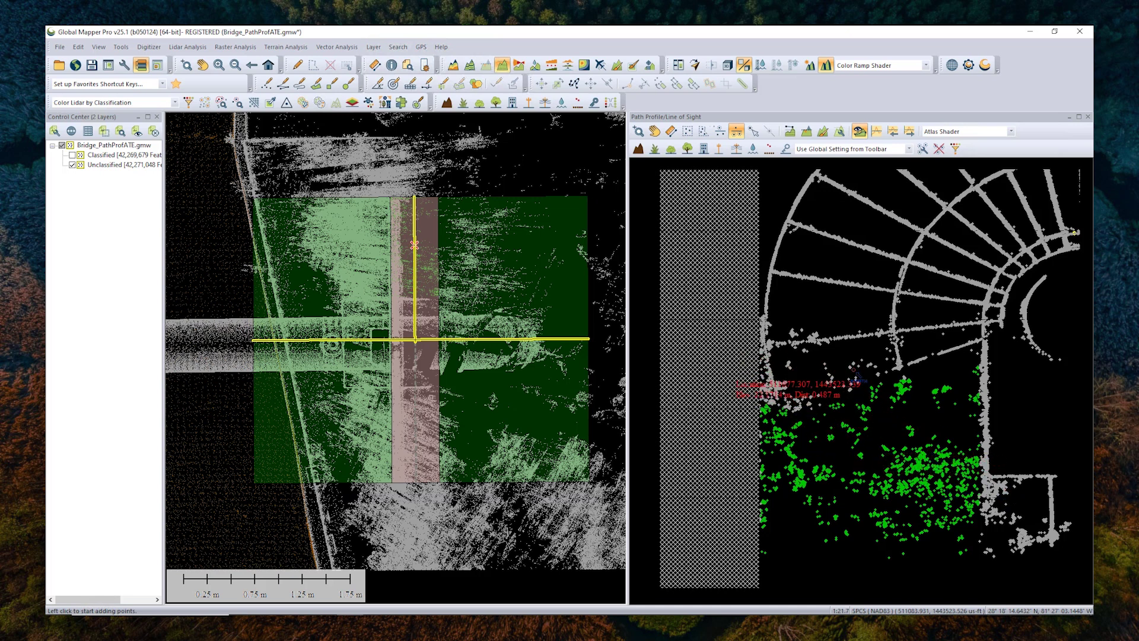
left_click_drag(762, 319, 824, 587)
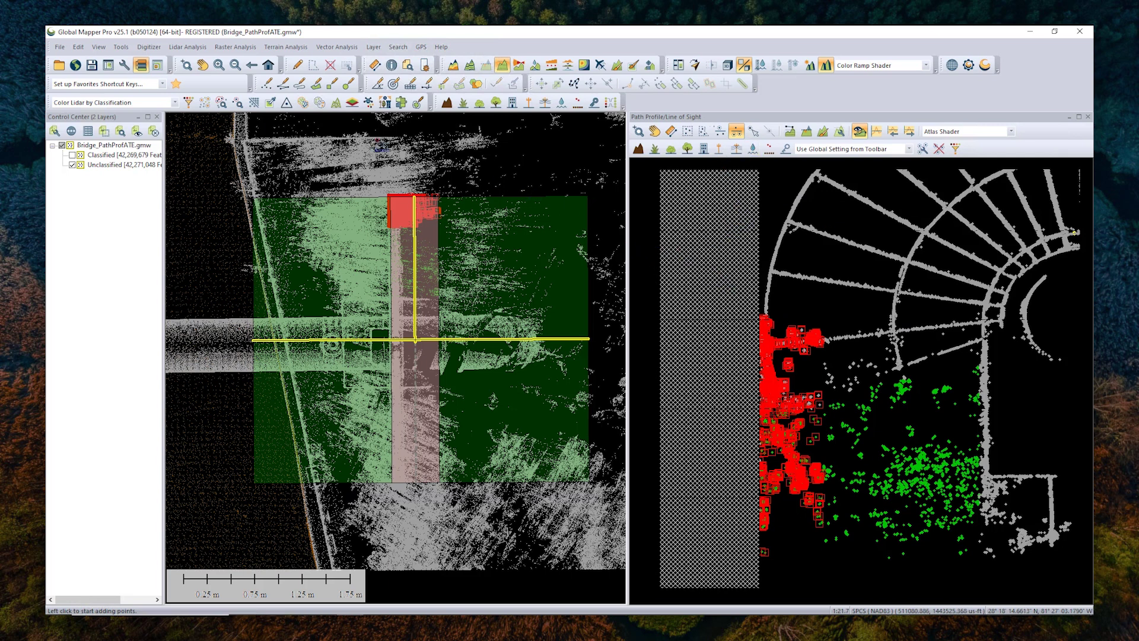
Step: With the Digitizer tool, open Edit Selected Features for the selected lidar points
left_click(298, 65)
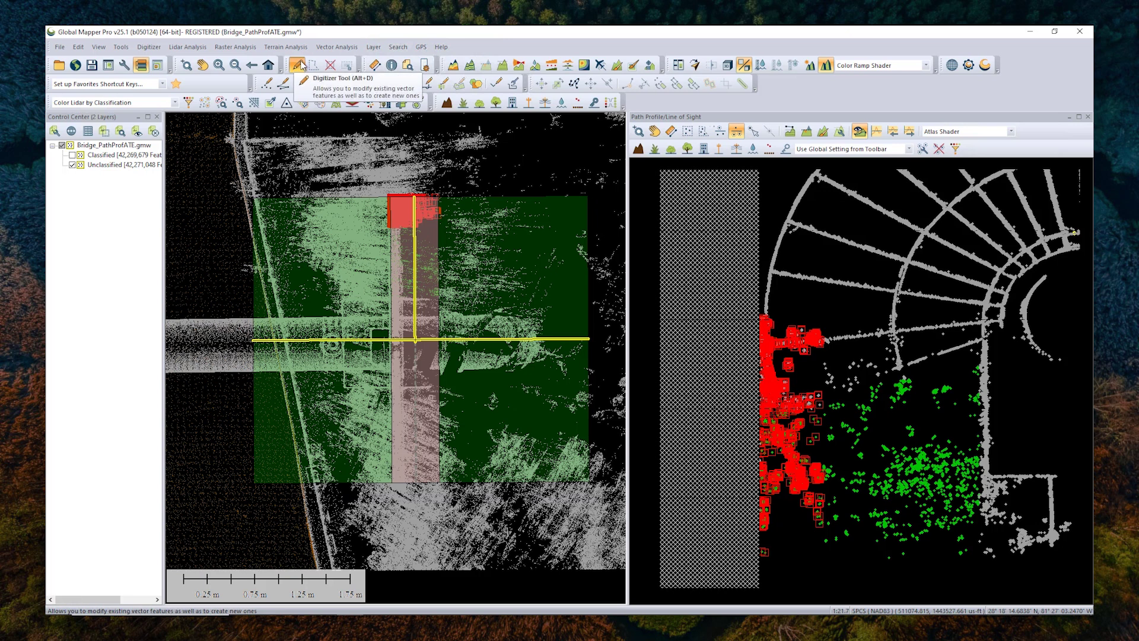
right_click(465, 181)
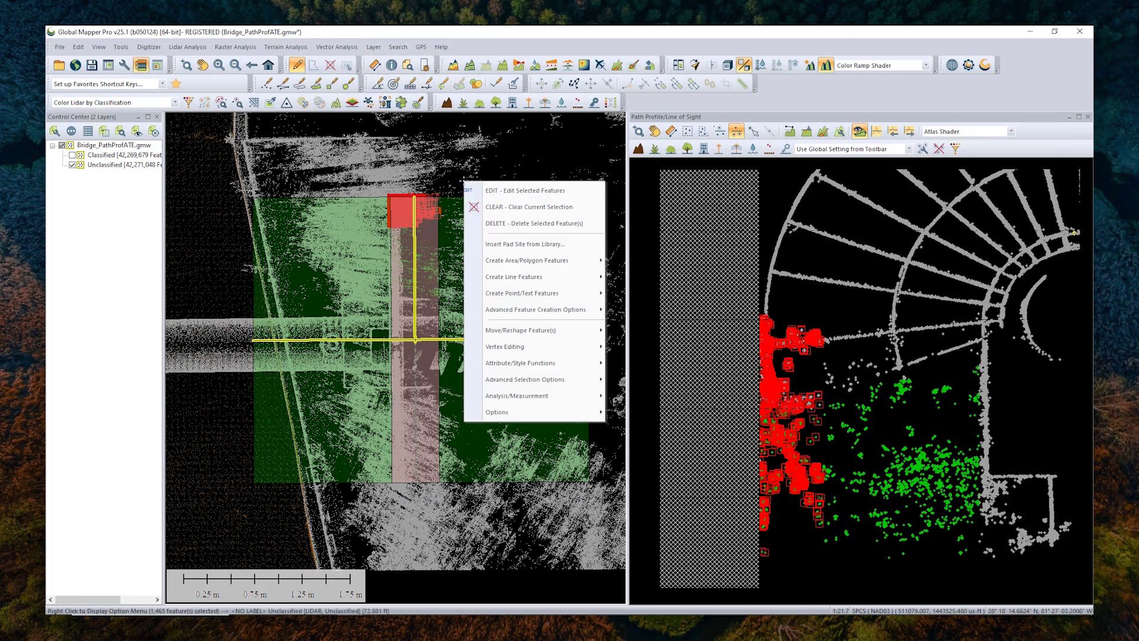
left_click(473, 192)
left_click_drag(509, 222, 497, 168)
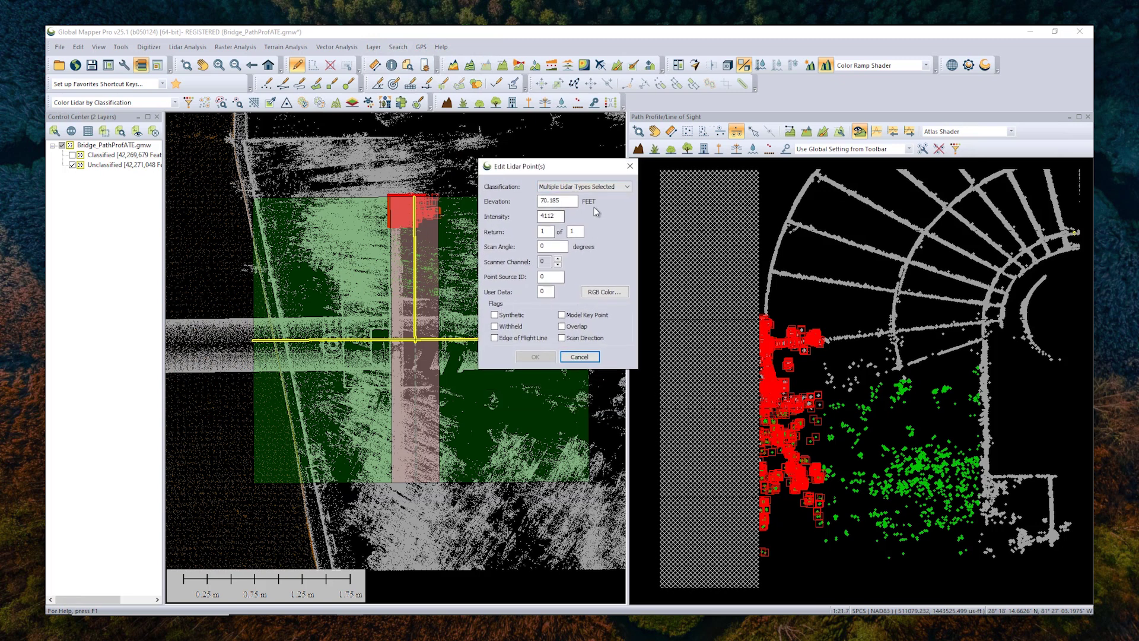
Step: Browse the lidar Classification list, then close the editor leaving the points unchanged
left_click(628, 187)
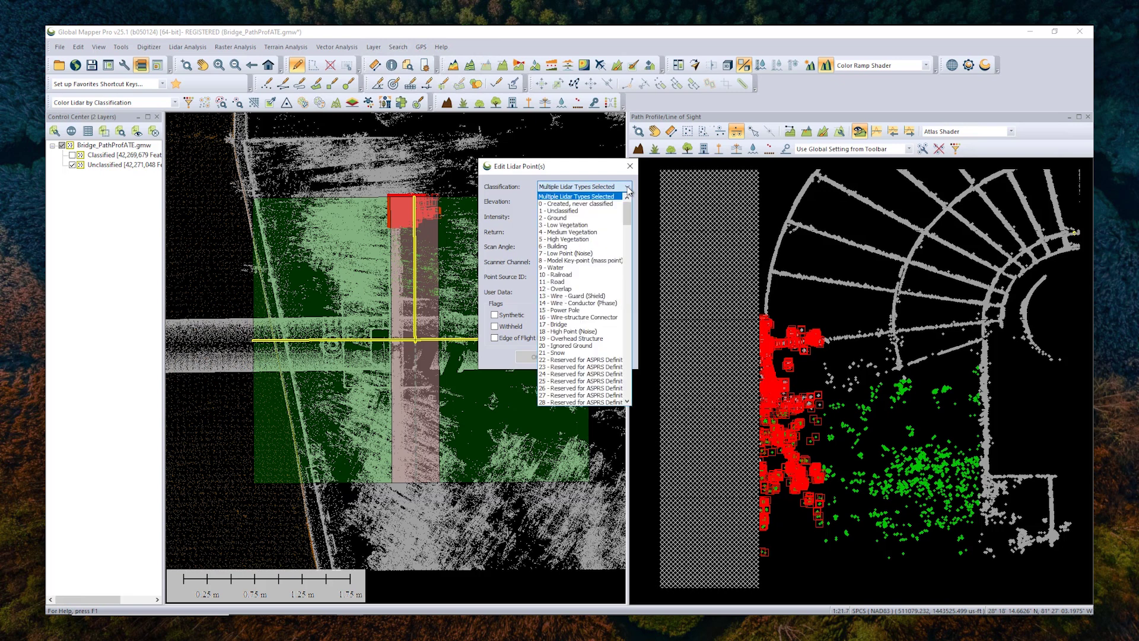
scroll(629, 267, "down", 20)
scroll(629, 278, "up", 20)
left_click(631, 169)
left_click(631, 169)
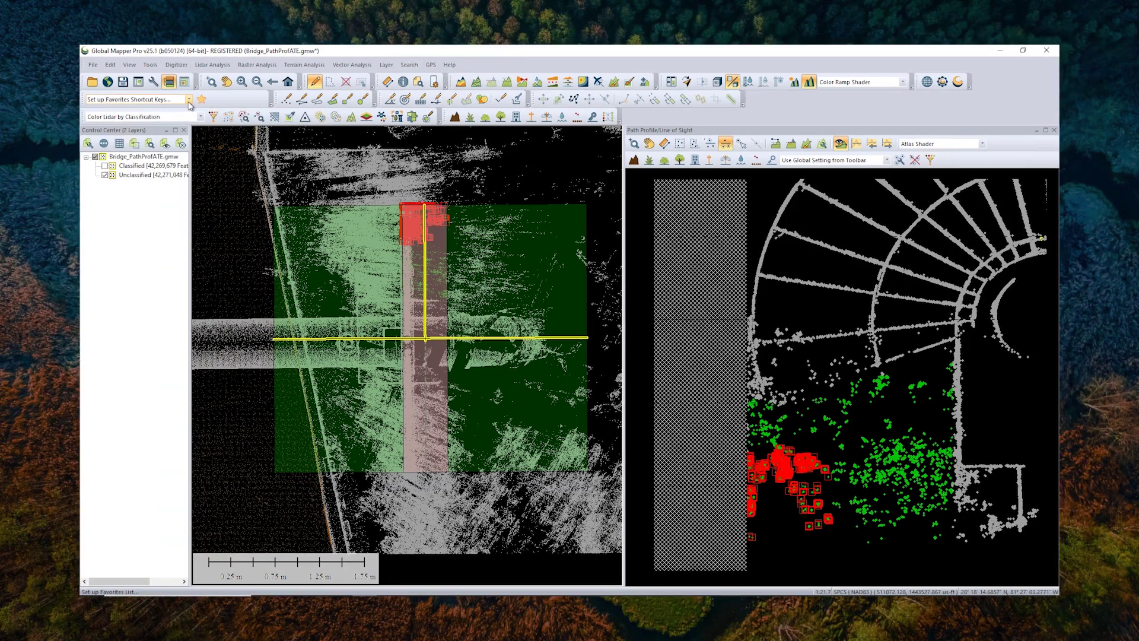
left_click(189, 101)
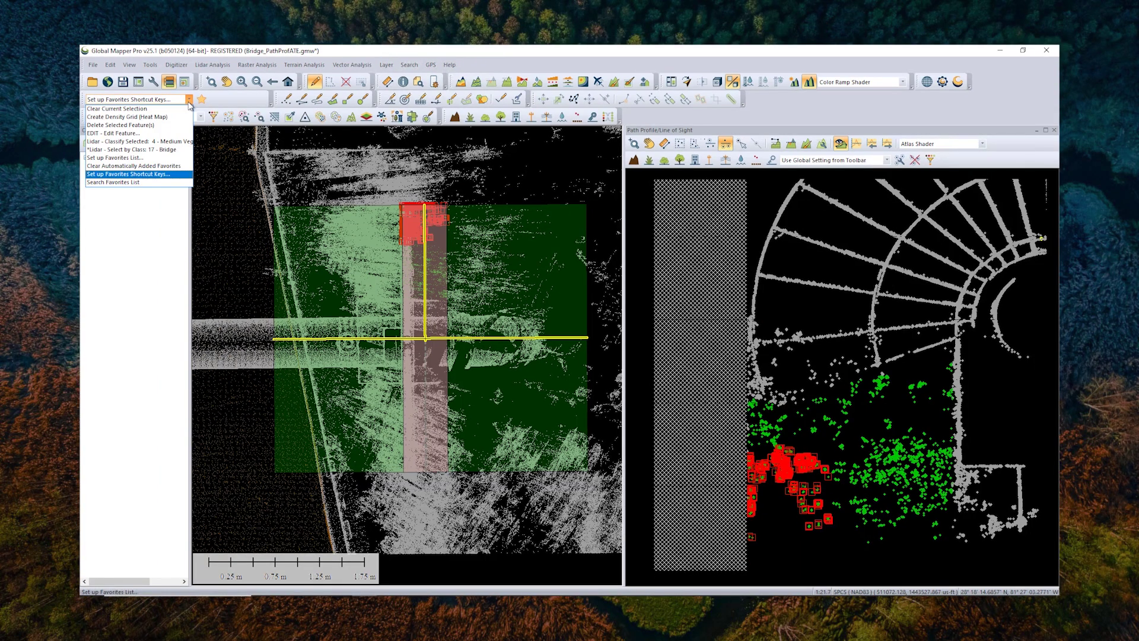
left_click(174, 174)
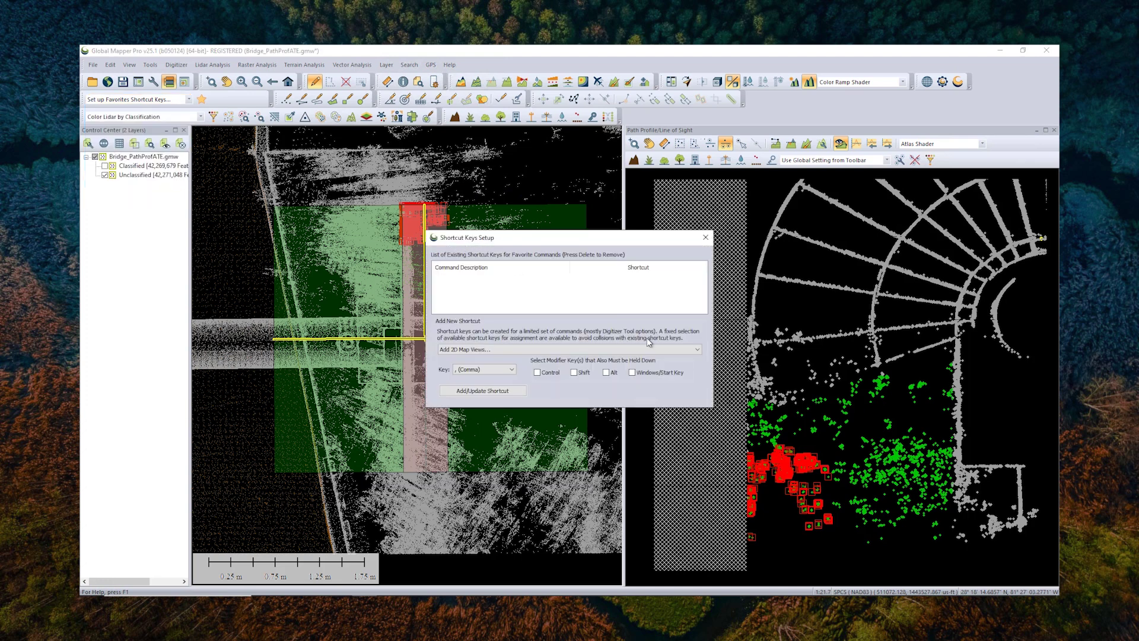
left_click(700, 350)
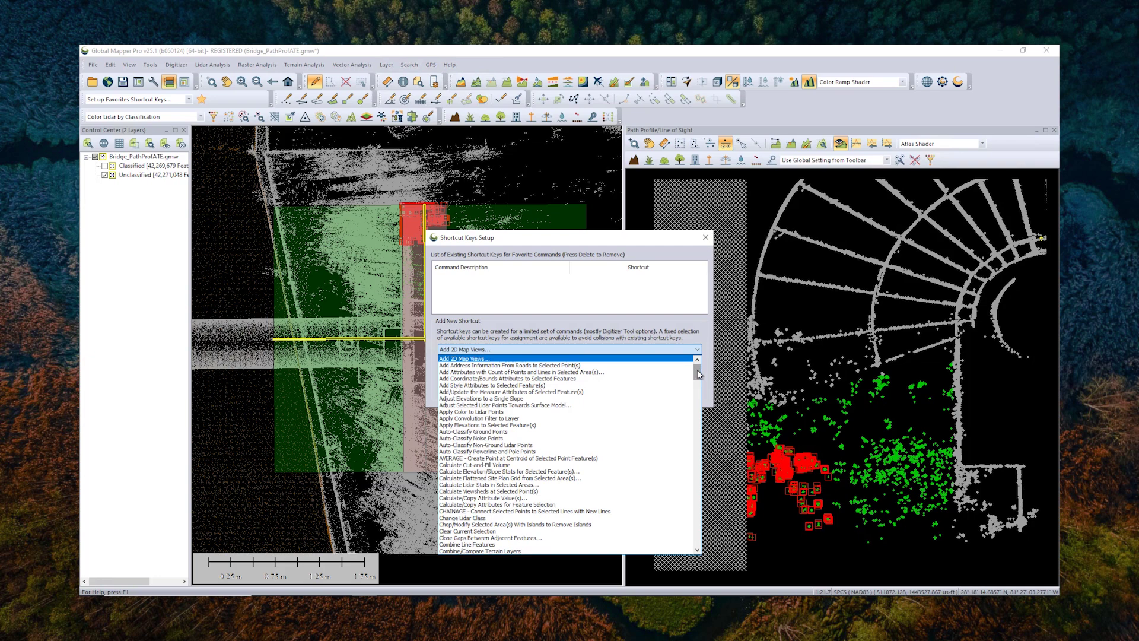
left_click_drag(699, 374, 682, 452)
left_click(585, 413)
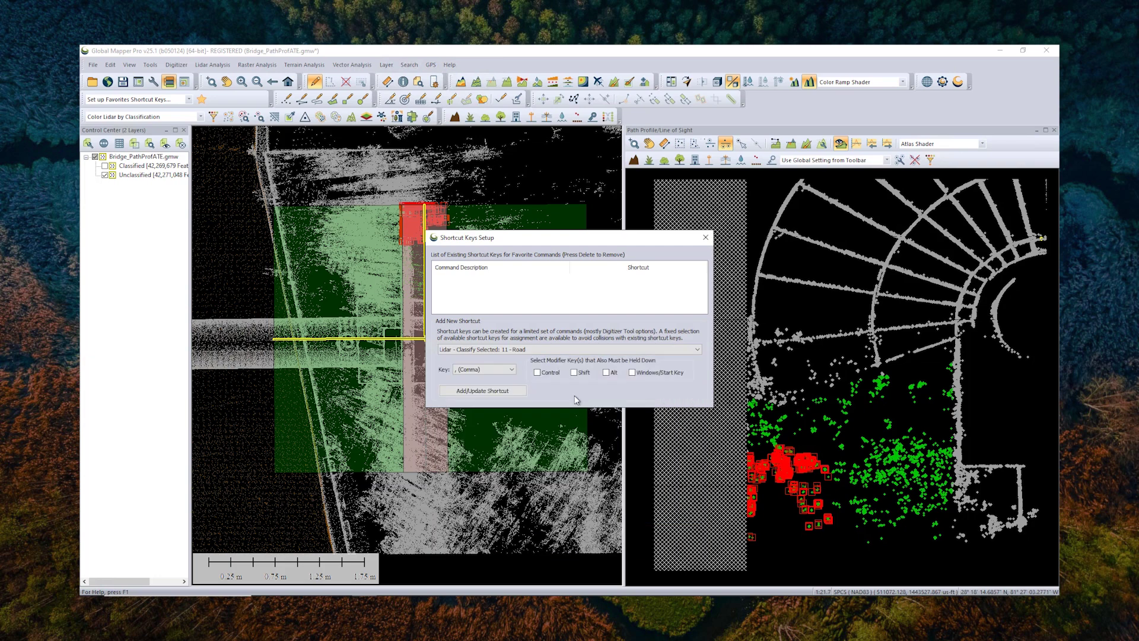
left_click(511, 369)
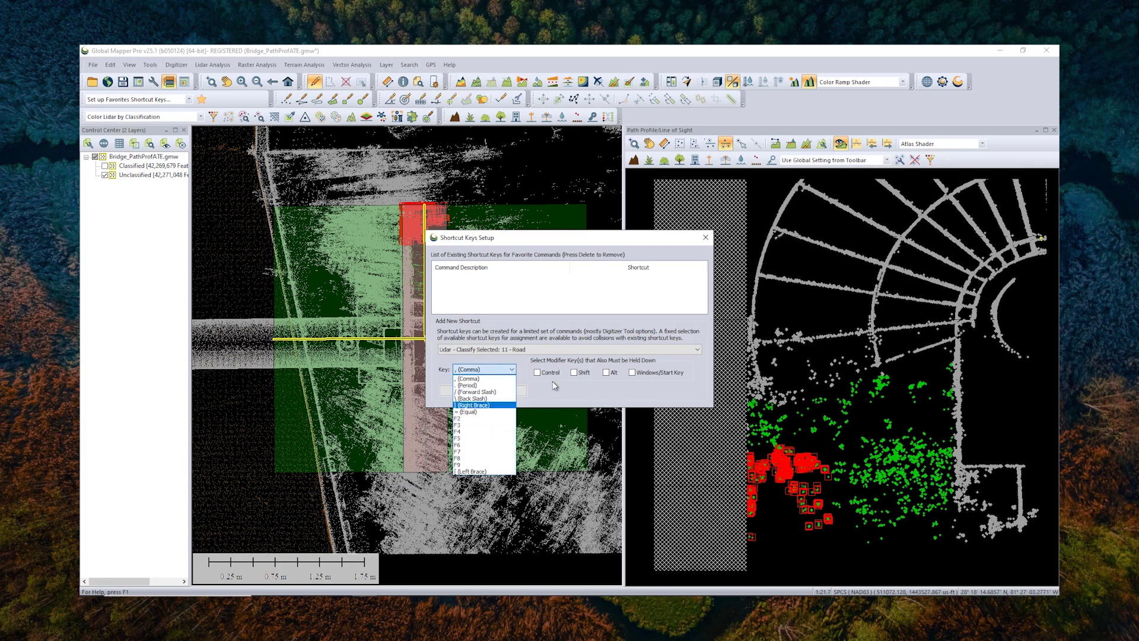
left_click(493, 417)
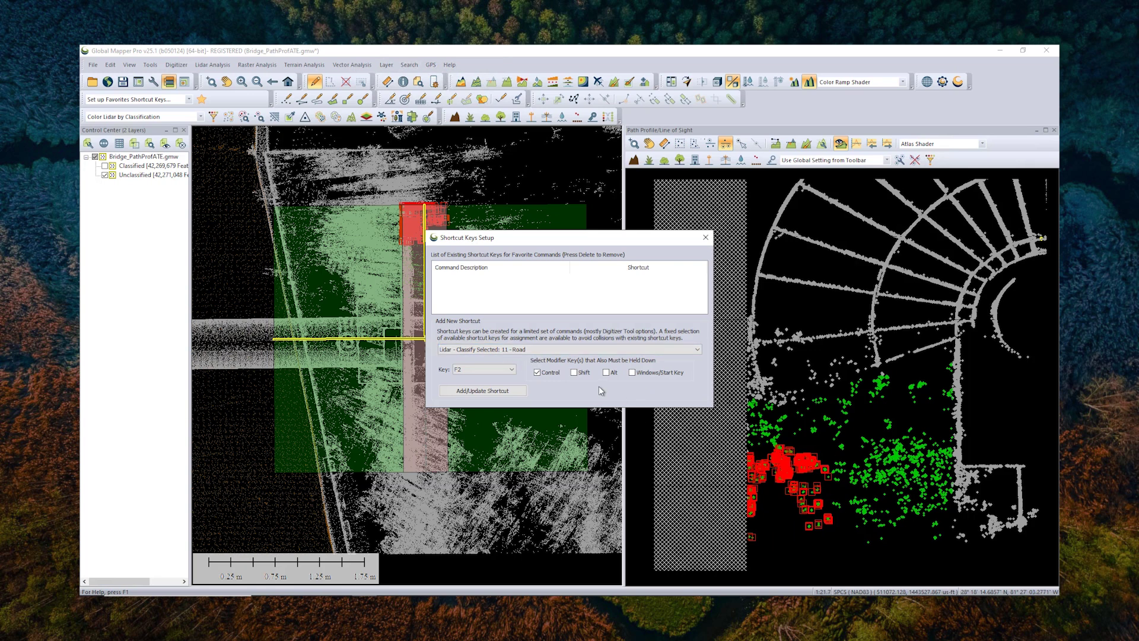
left_click(696, 350)
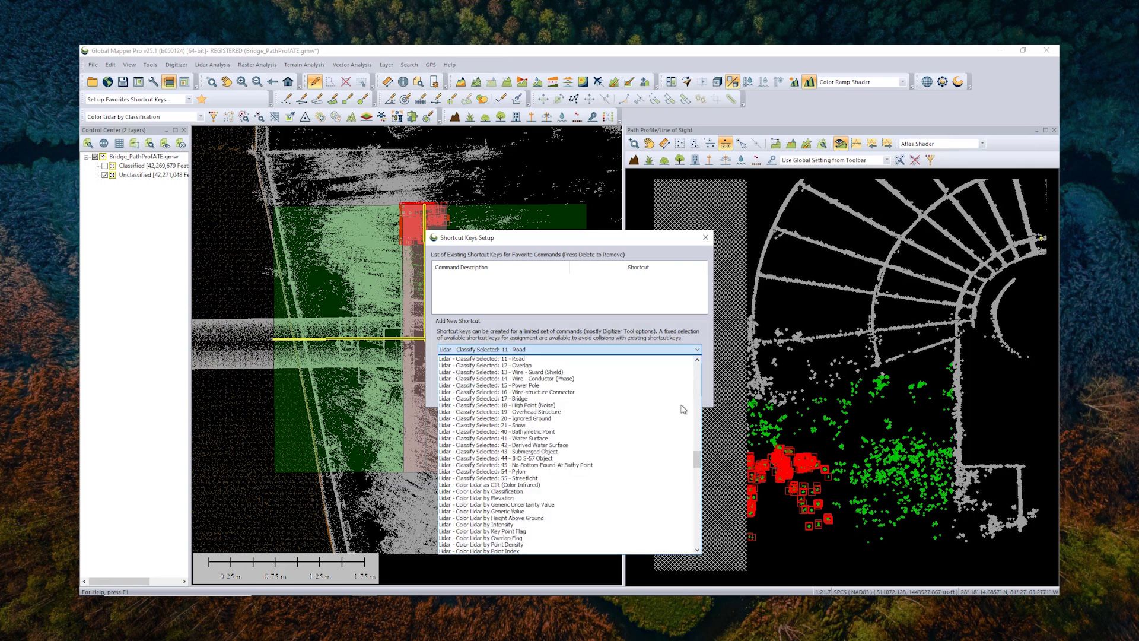
left_click_drag(698, 460, 697, 454)
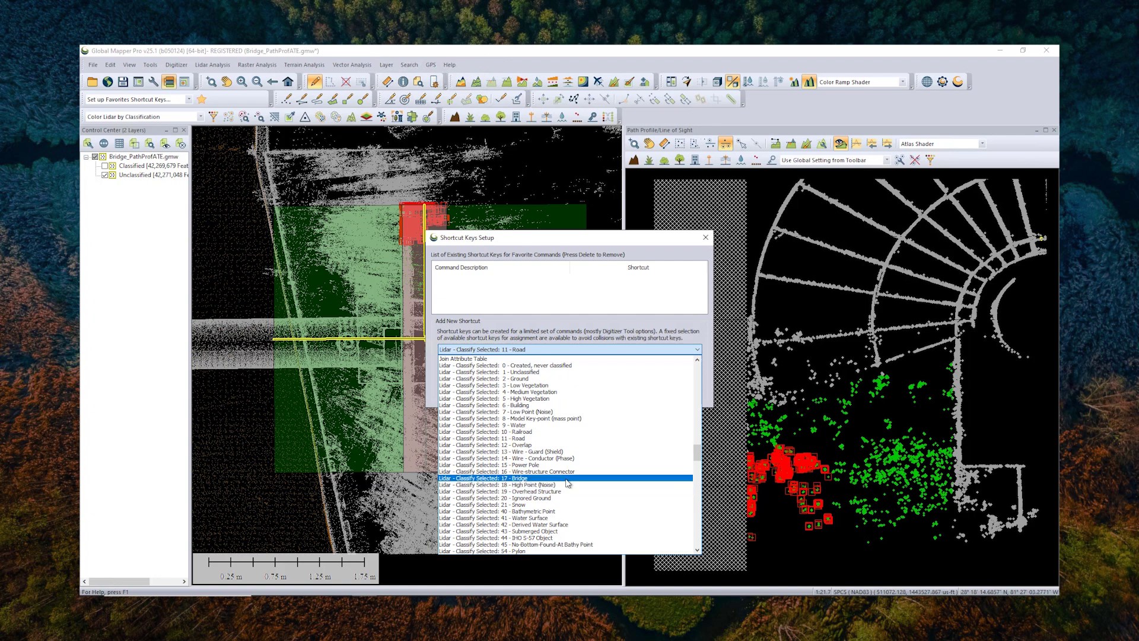
left_click(706, 239)
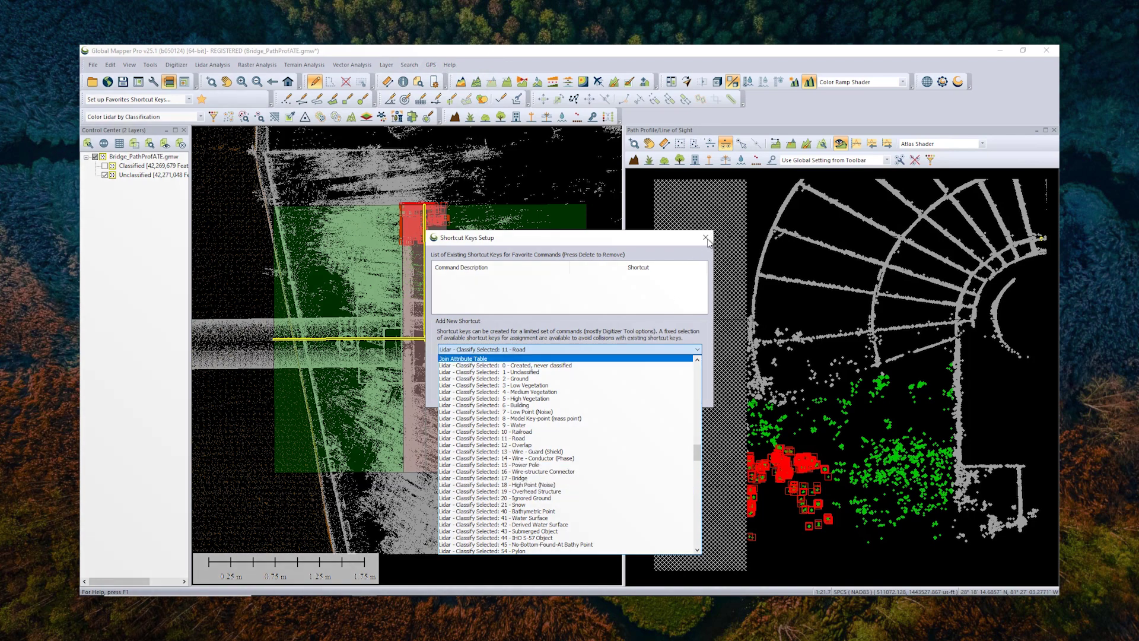
left_click(706, 239)
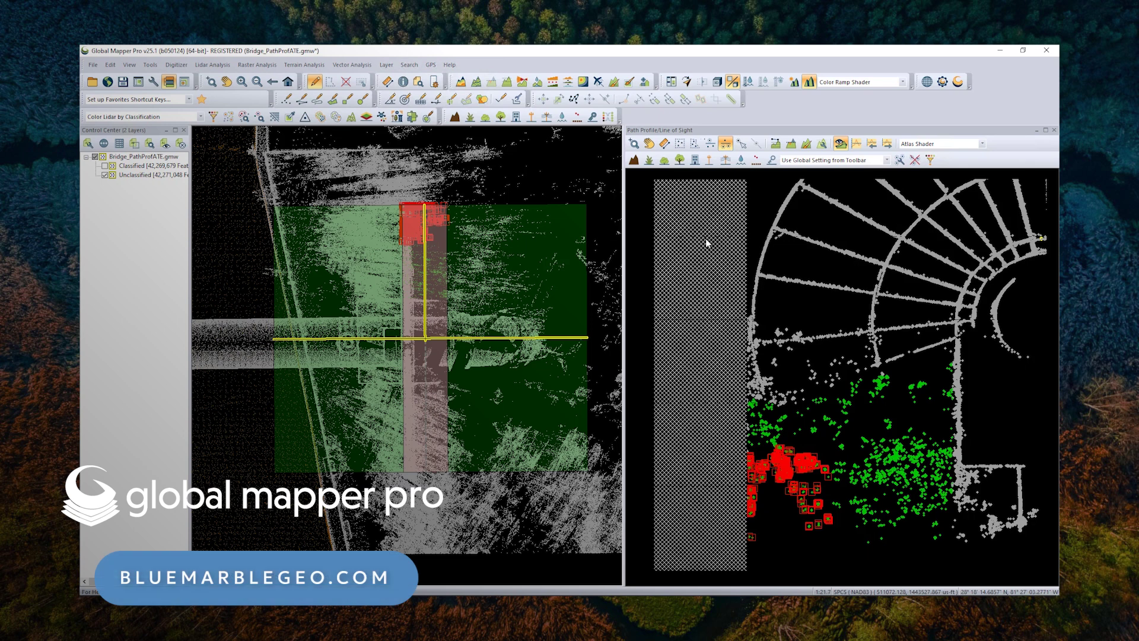
left_click(155, 82)
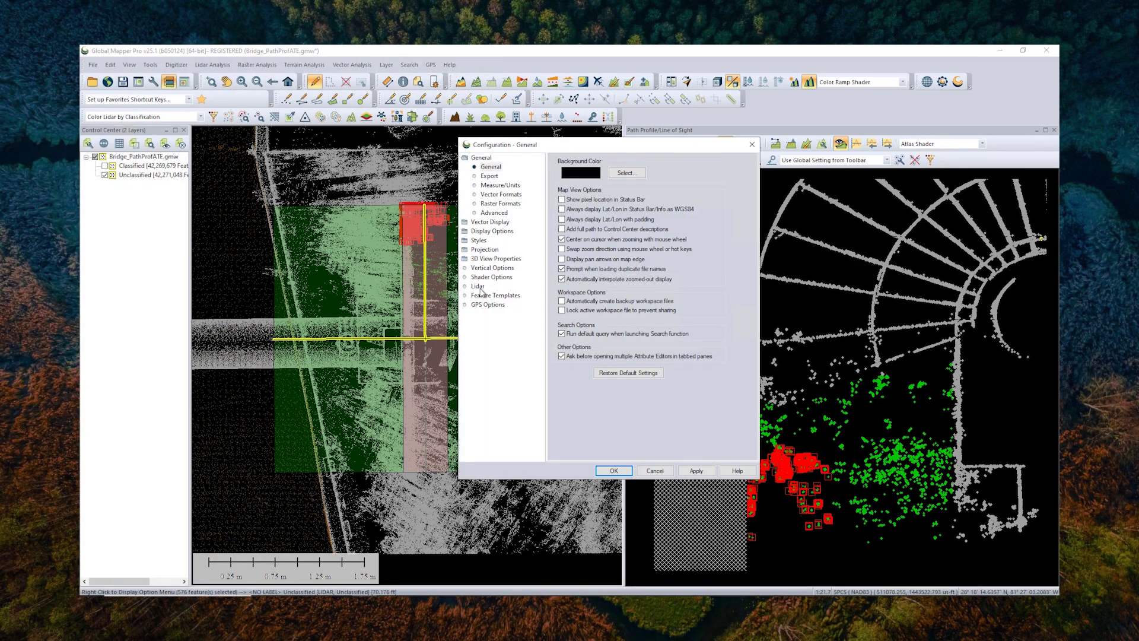
left_click(478, 288)
scroll(678, 228, "down", 6)
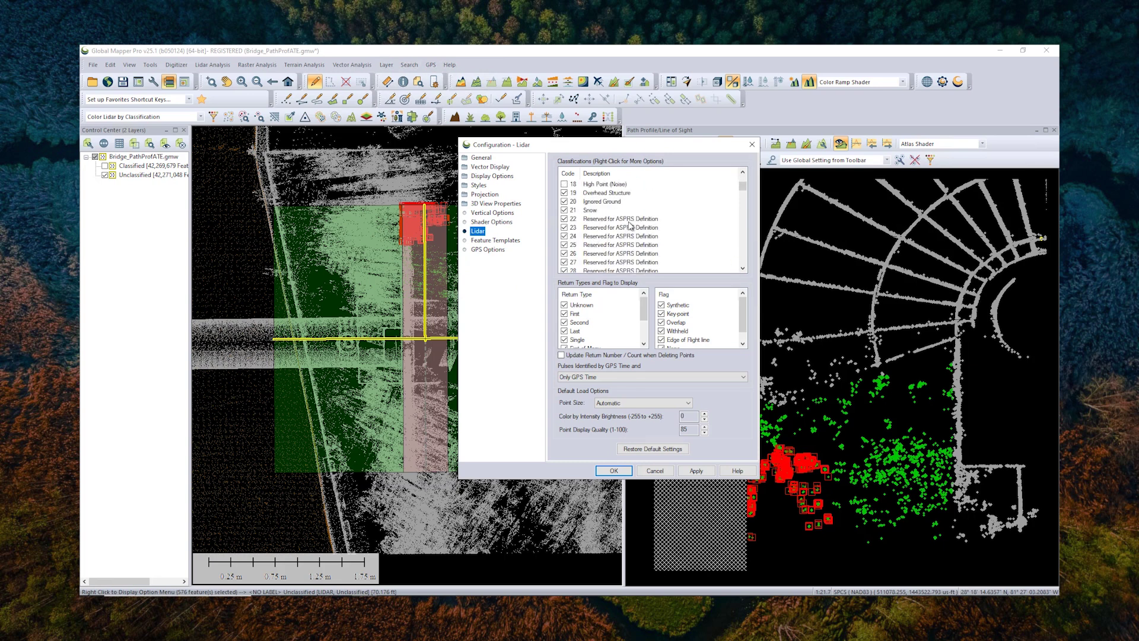
right_click(618, 223)
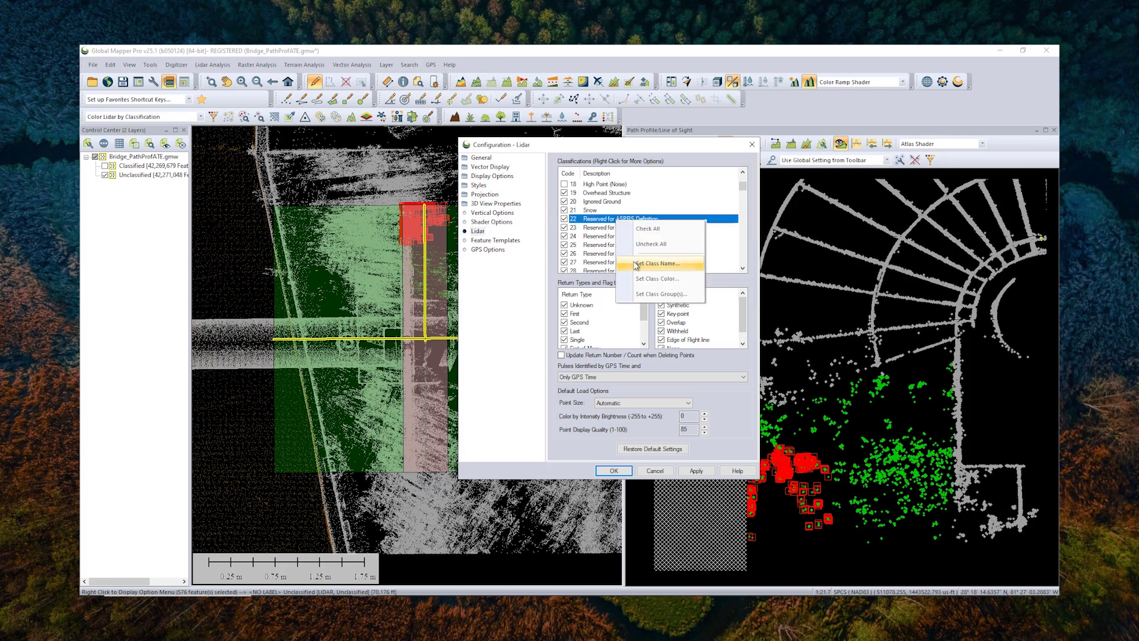
left_click(656, 471)
left_click(656, 471)
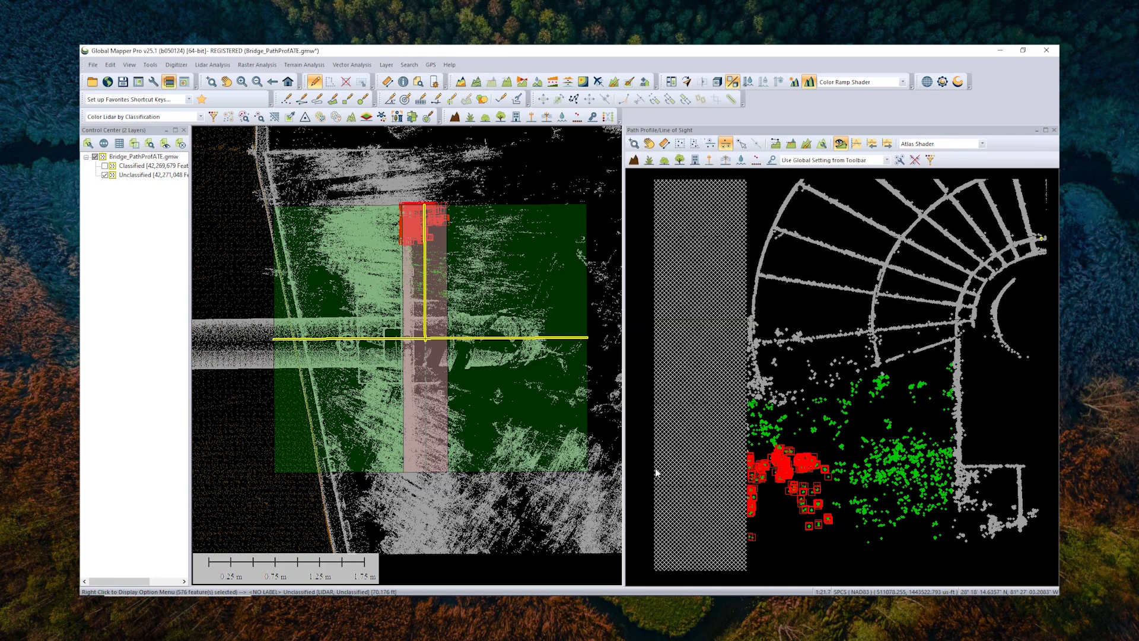